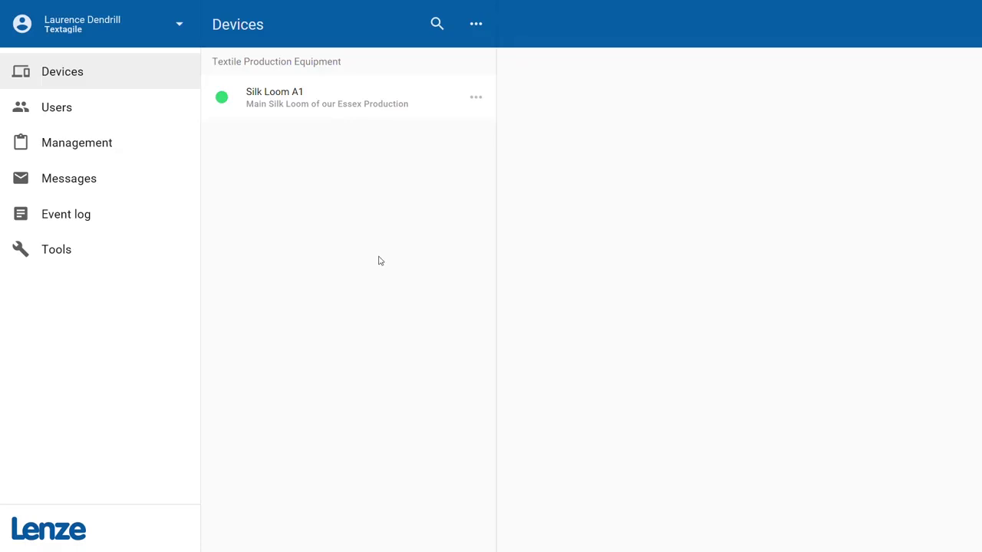
# Step: Start the 30-day free trial of the Cloud Logging app for the Silk Loom A1 device
pyautogui.click(328, 107)
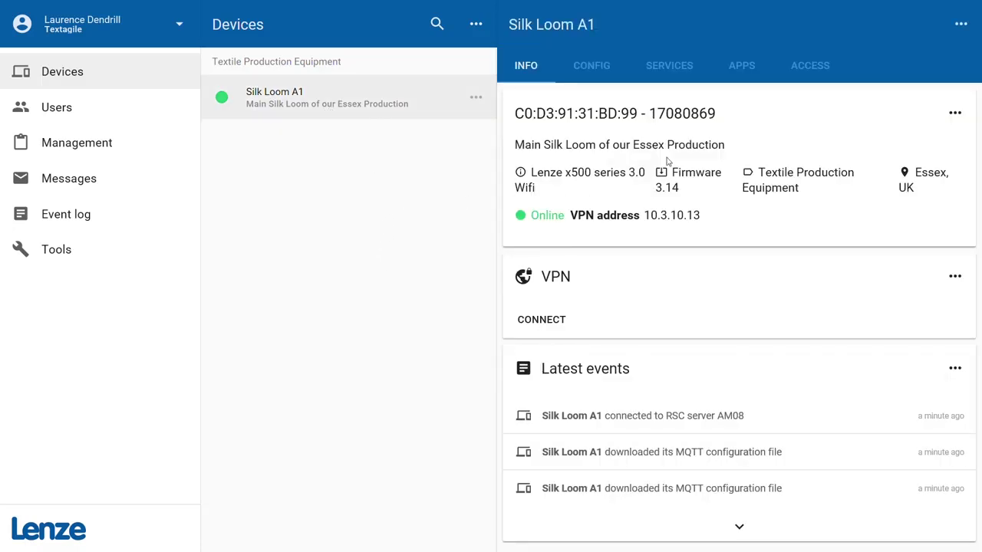
pyautogui.click(740, 68)
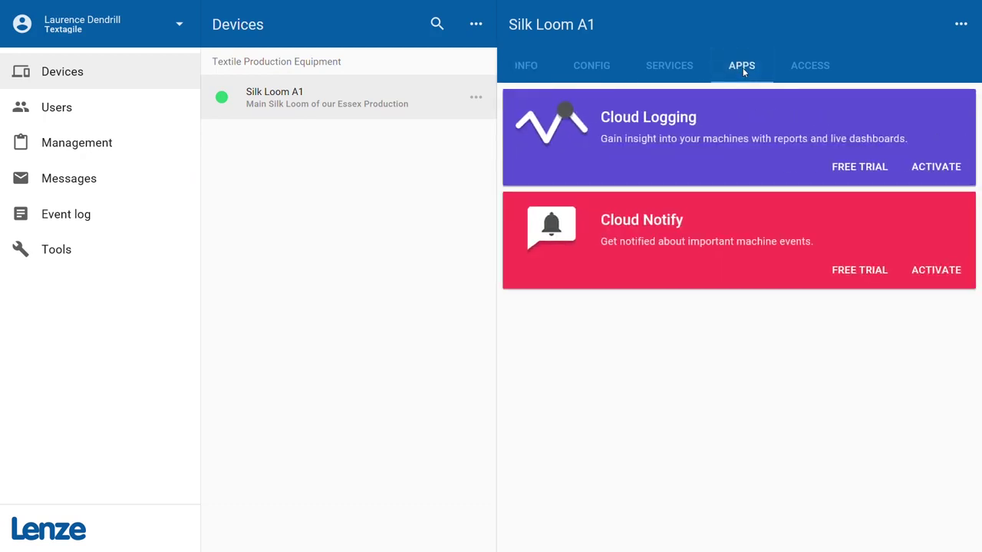
pyautogui.click(872, 173)
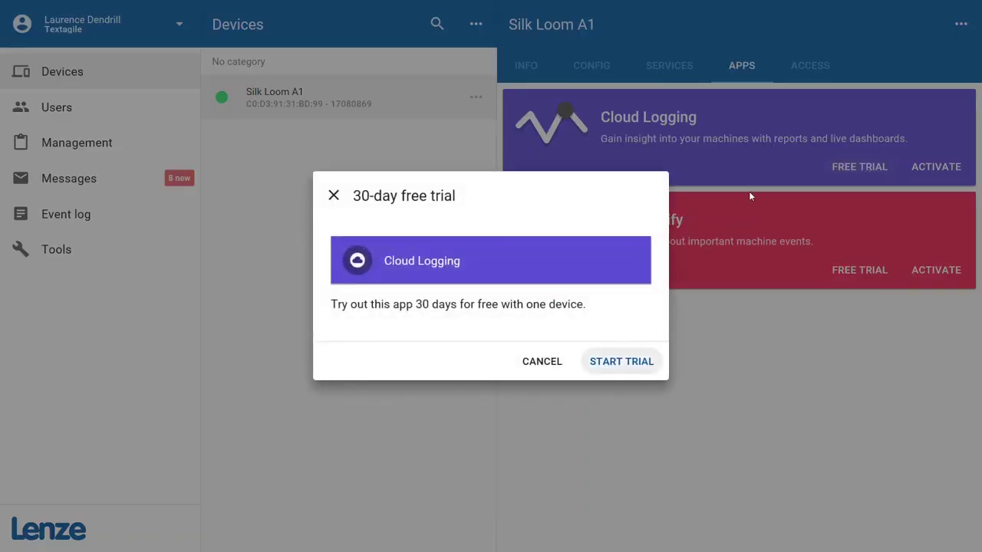
pyautogui.click(634, 363)
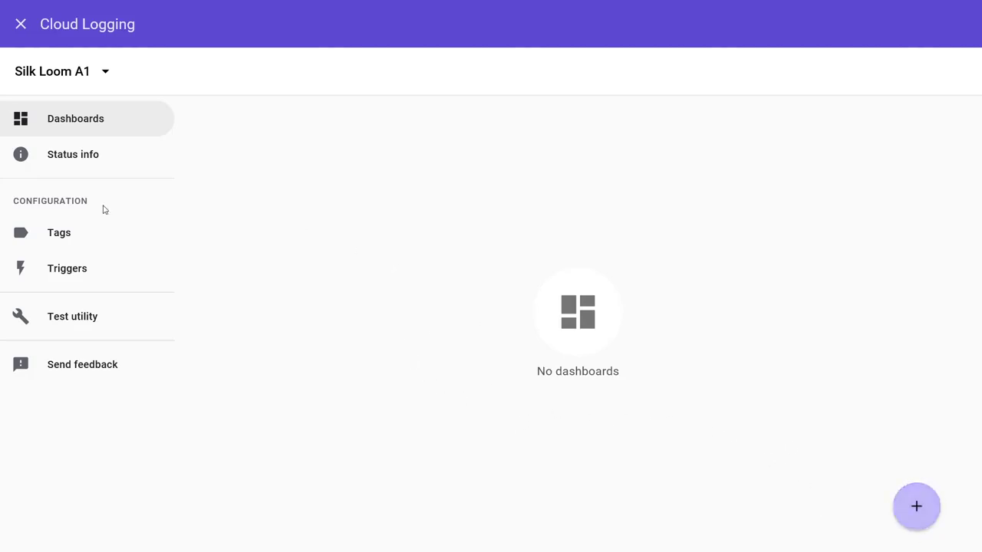
# Step: Start a new data tag under Spooler PLC, using the CriticalError variable
pyautogui.click(59, 234)
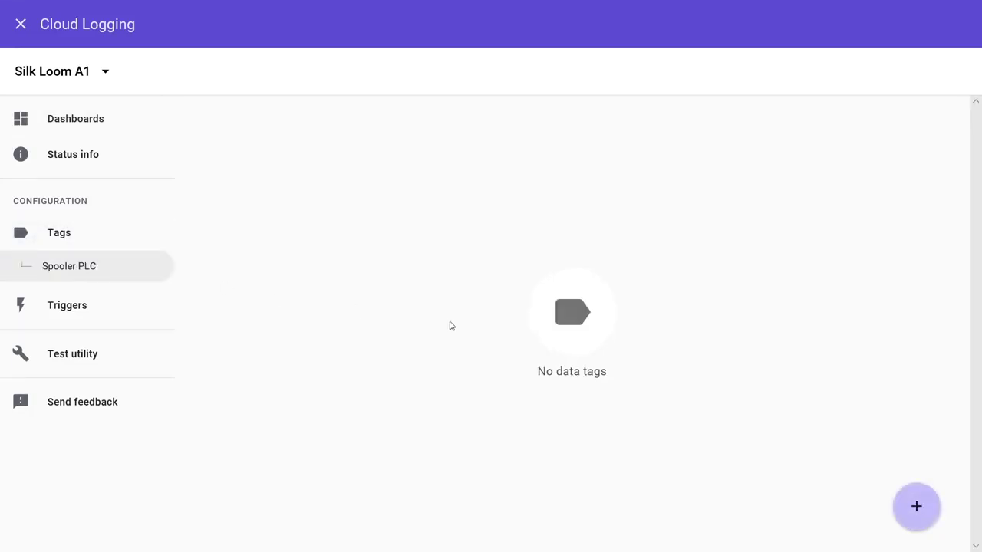
pyautogui.click(917, 512)
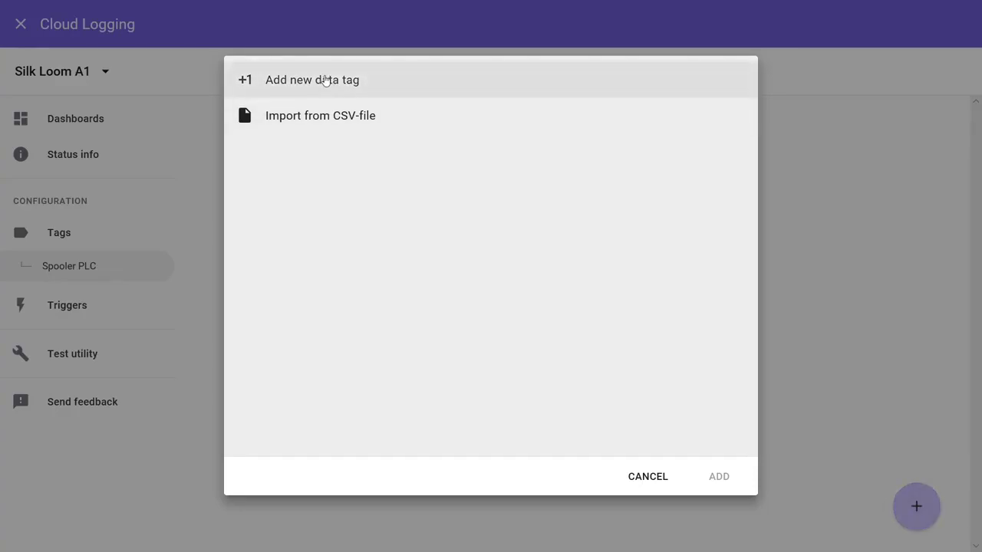
pyautogui.click(326, 80)
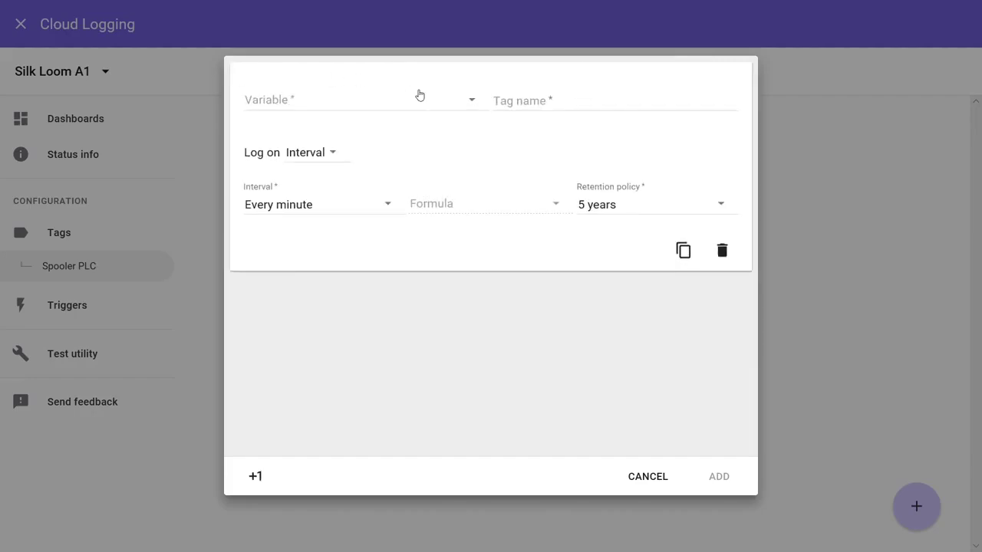
pyautogui.click(473, 100)
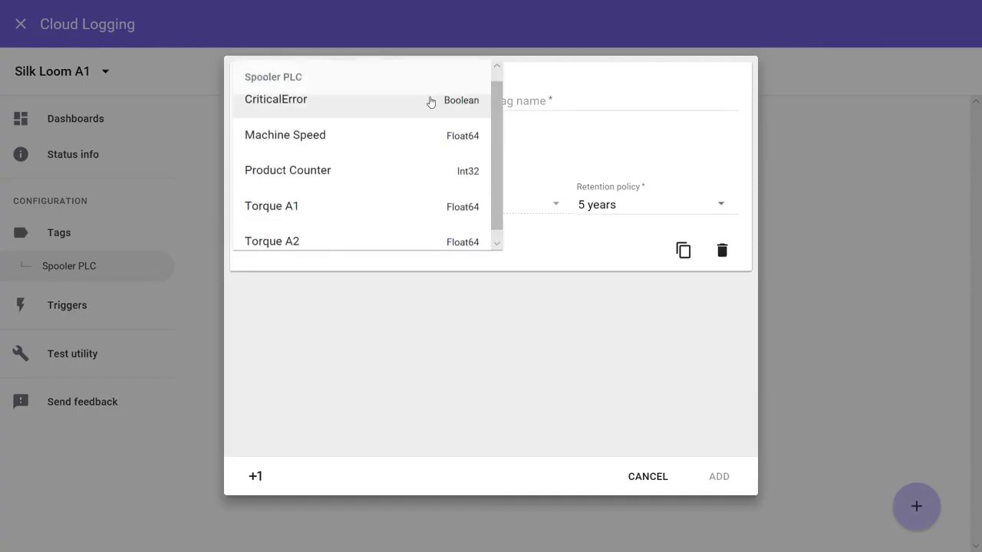
pyautogui.scroll(-1, 387, 230)
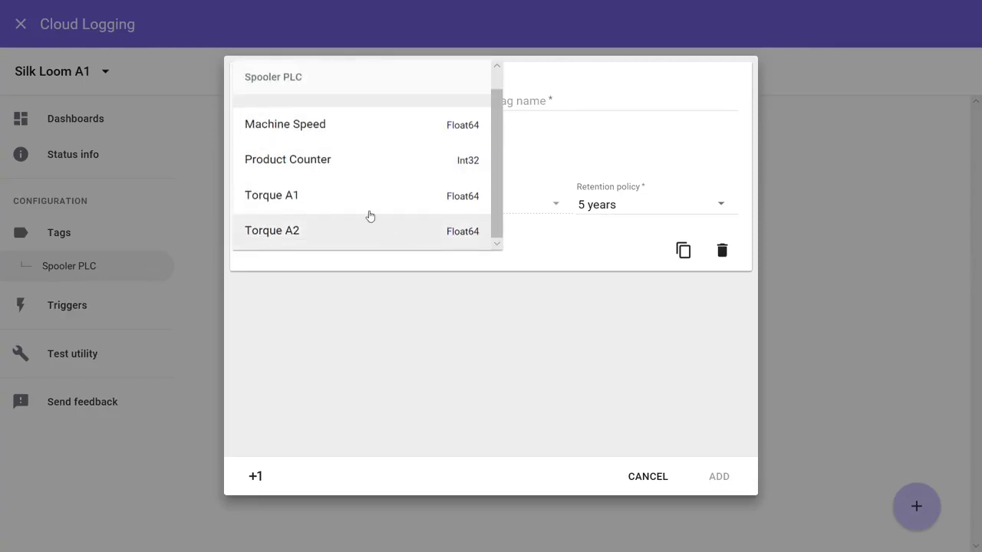
pyautogui.scroll(1, 371, 214)
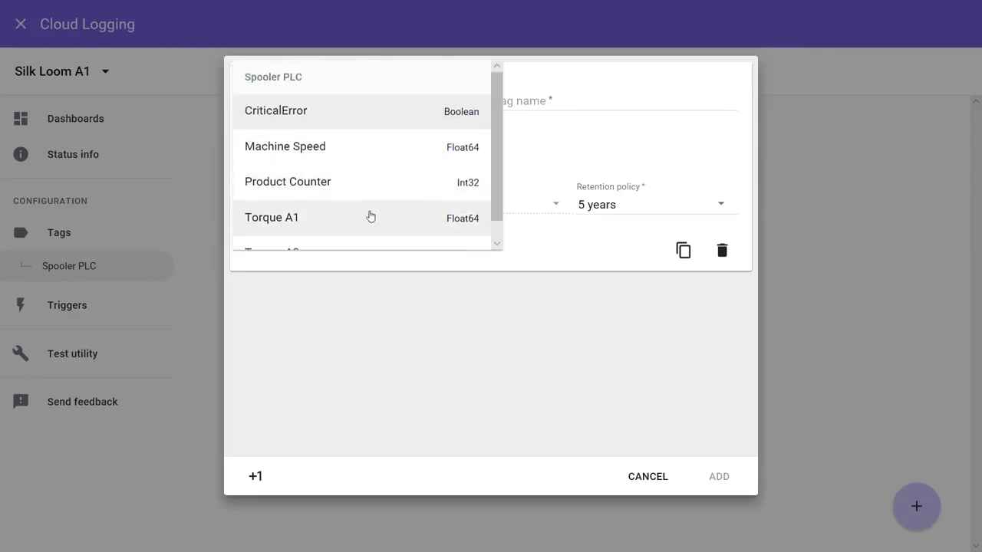
pyautogui.click(324, 114)
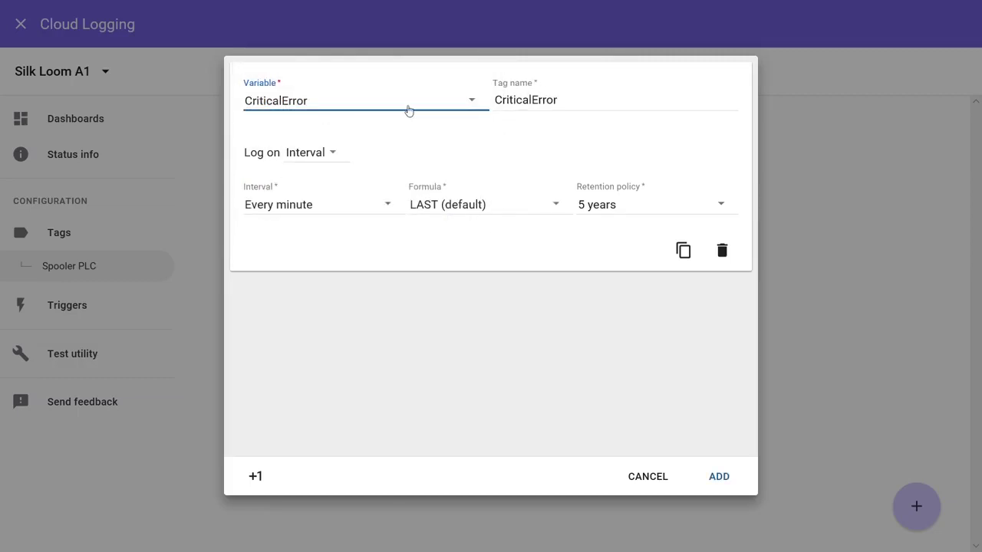
# Step: Set the tag to log on change, up to 5 values per hour, with a 2-year retention policy, and add it
pyautogui.click(326, 153)
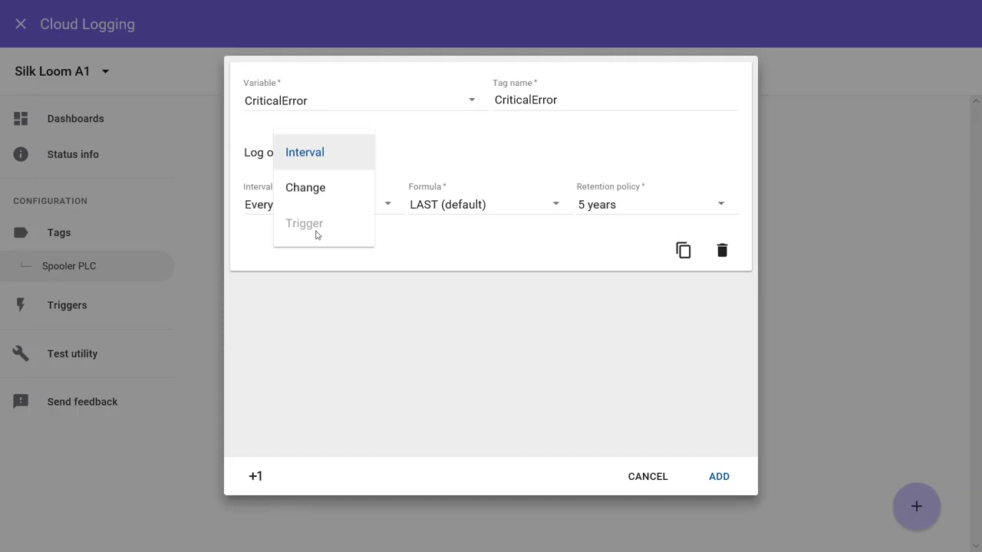
pyautogui.click(325, 192)
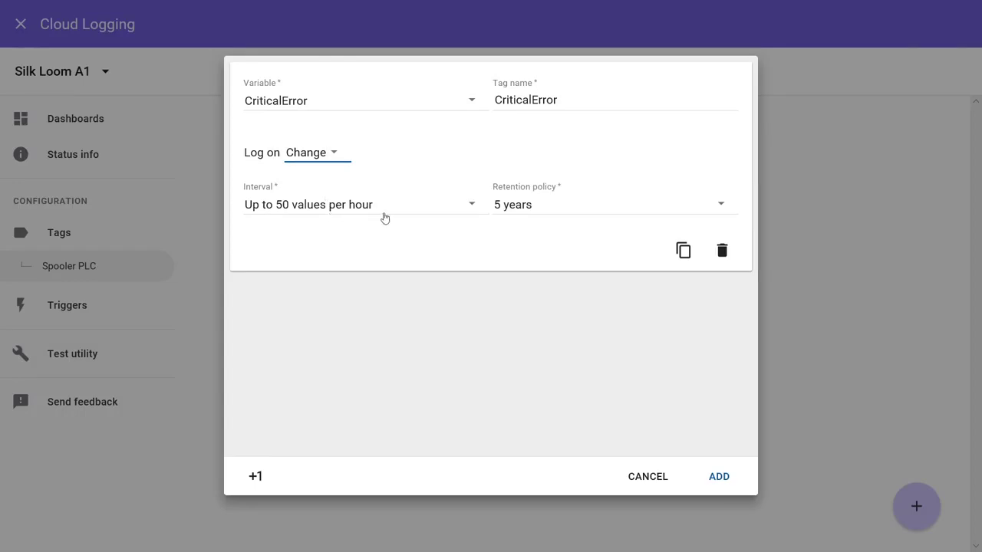
pyautogui.click(409, 211)
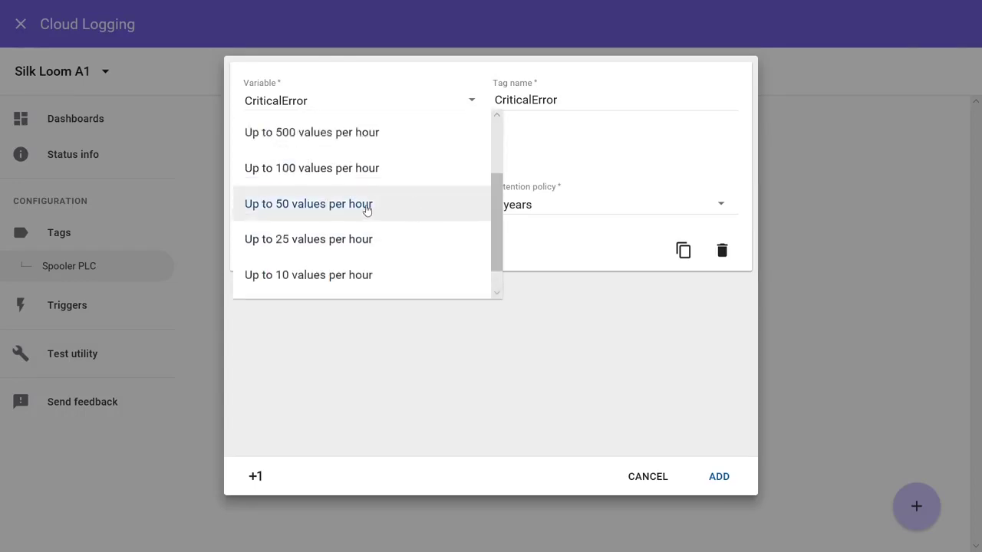
pyautogui.scroll(-1, 366, 211)
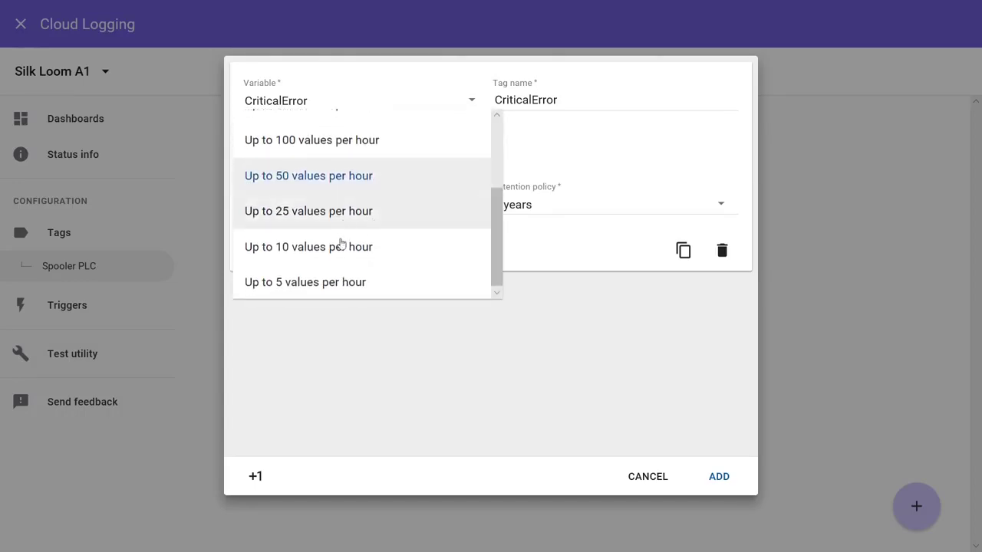
pyautogui.click(332, 282)
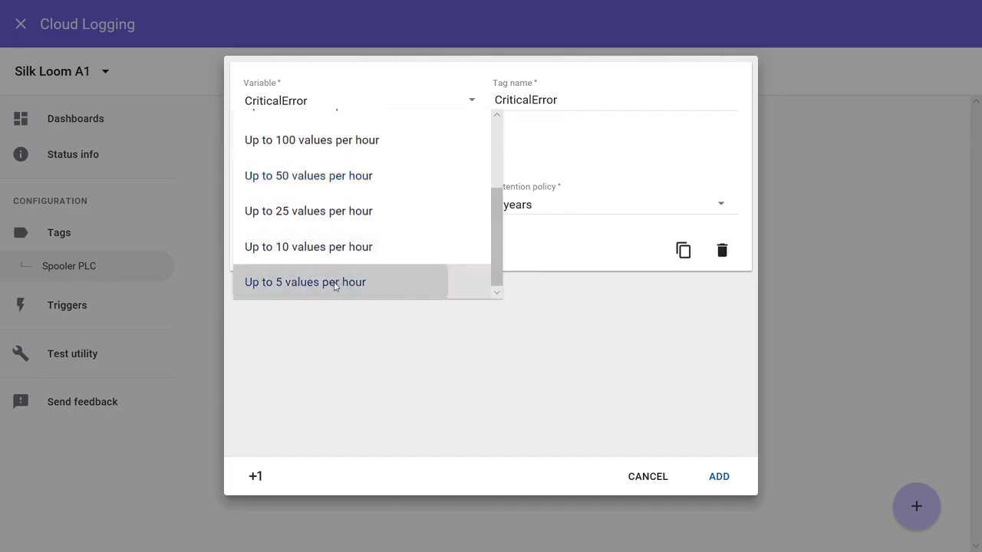
pyautogui.click(555, 211)
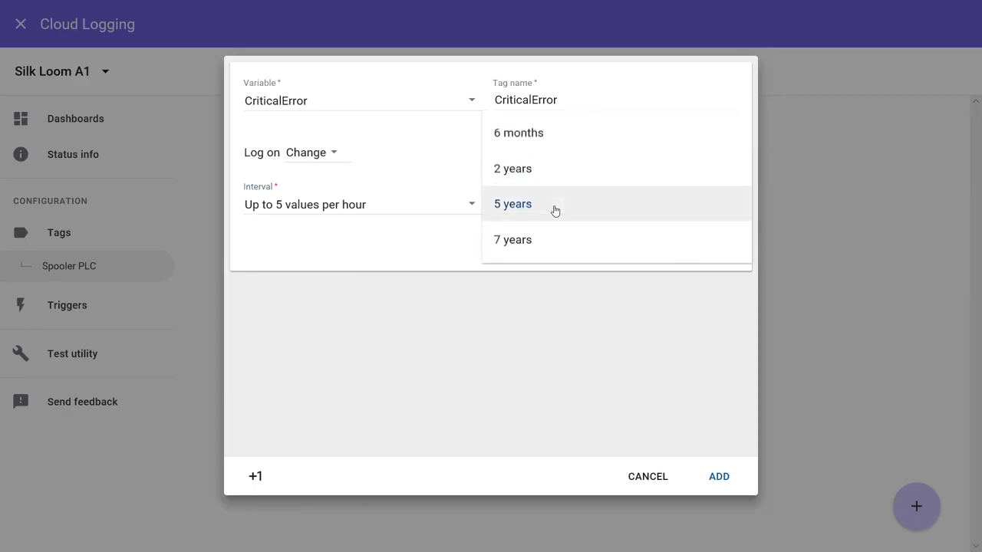
pyautogui.click(544, 166)
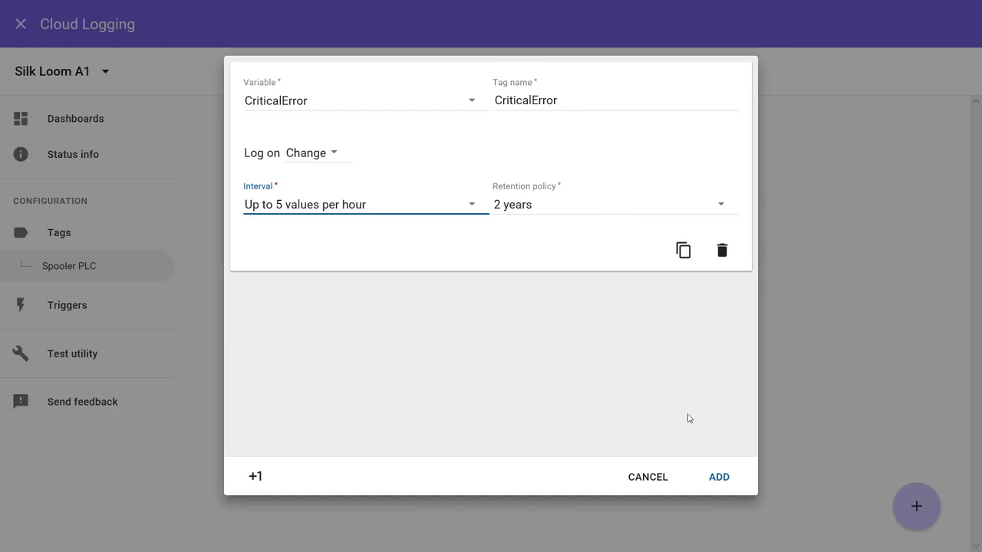
pyautogui.click(719, 477)
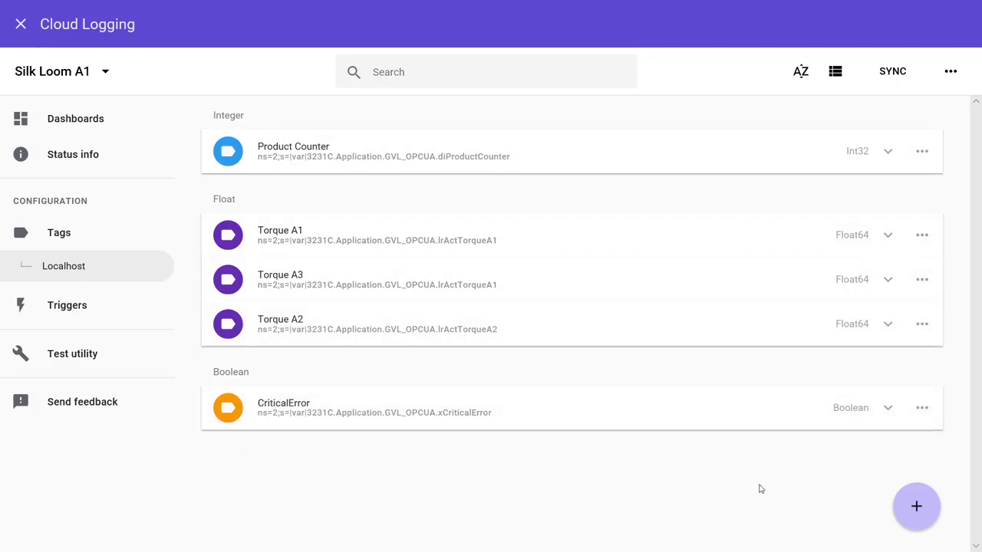
# Step: Rename the CriticalError tag to MachineState and save the update
pyautogui.click(894, 415)
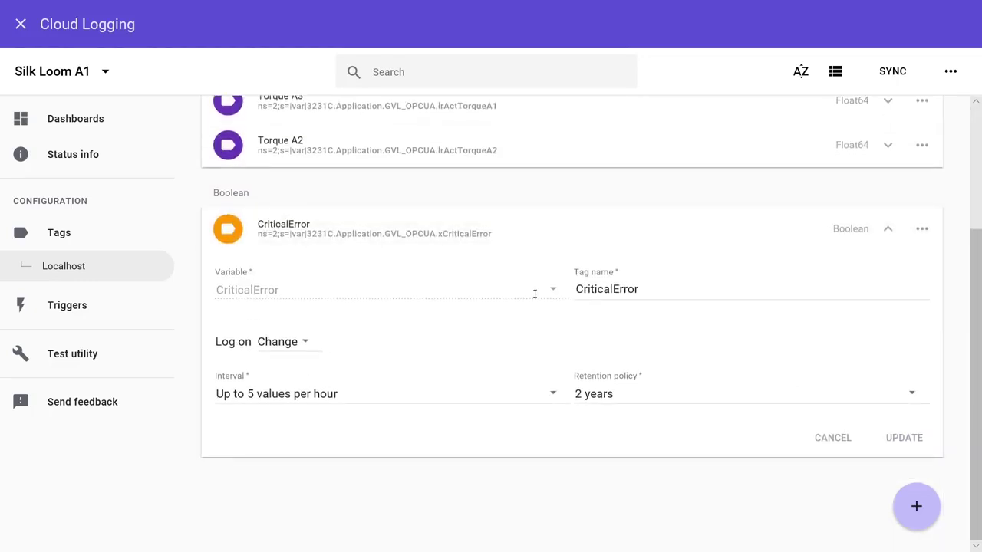
pyautogui.press('Tab')
pyautogui.write('MachineState')
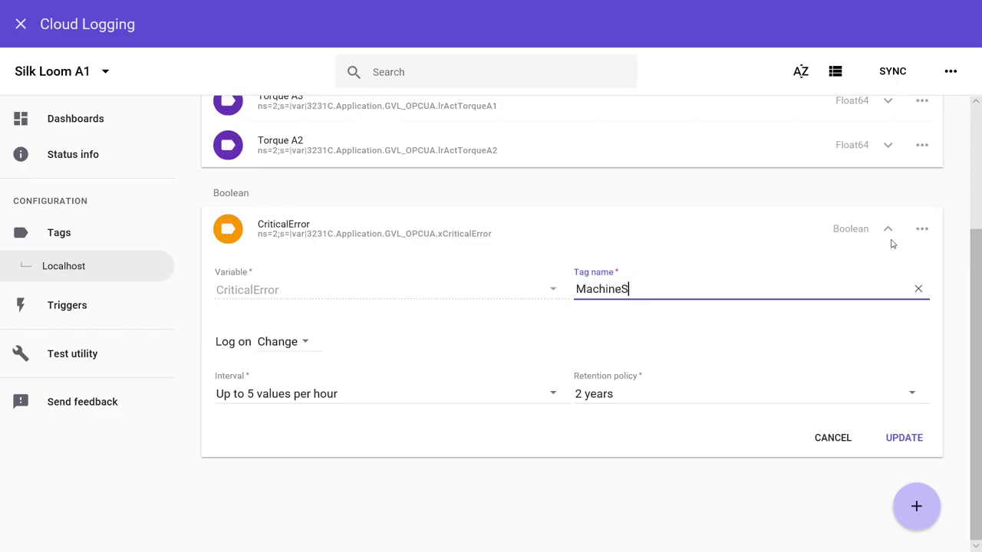
pyautogui.click(909, 439)
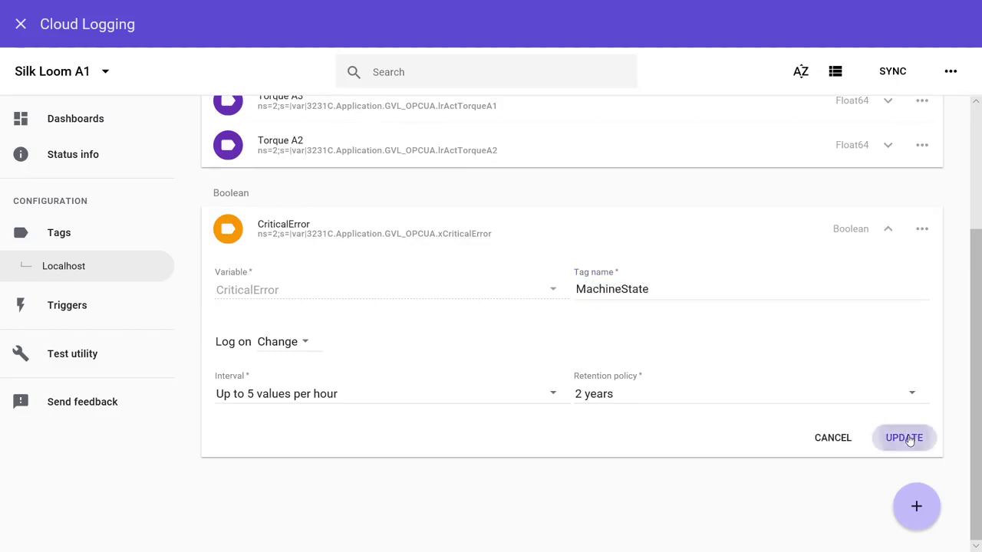
pyautogui.click(887, 229)
# Step: Start a new trigger under Spooler PLC, using the CriticalError variable
pyautogui.click(58, 306)
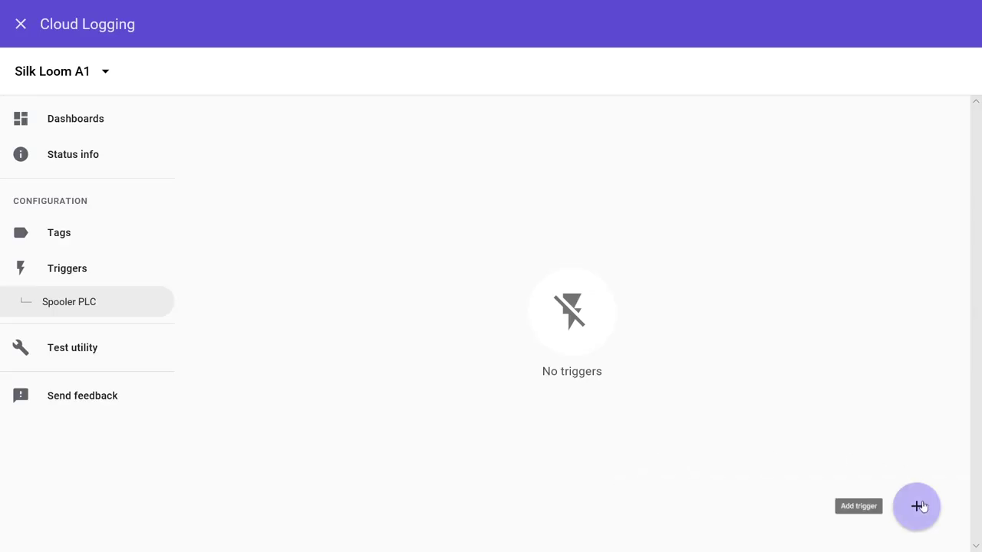
pyautogui.click(918, 509)
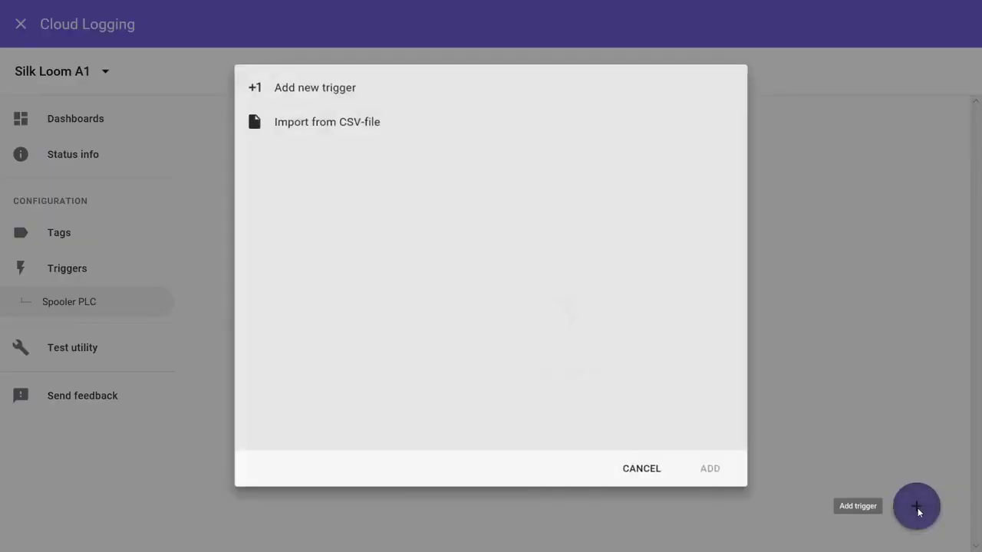
pyautogui.click(343, 93)
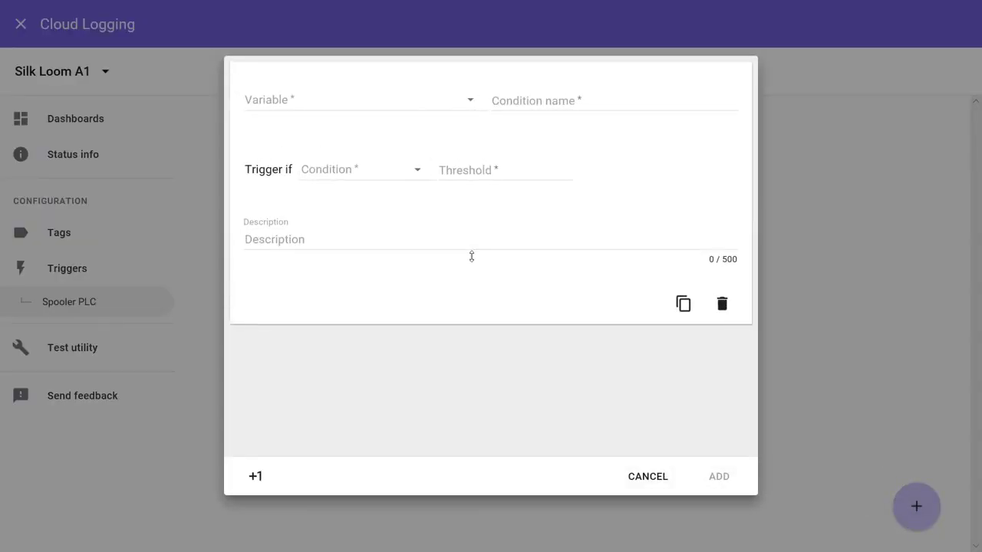
pyautogui.click(471, 101)
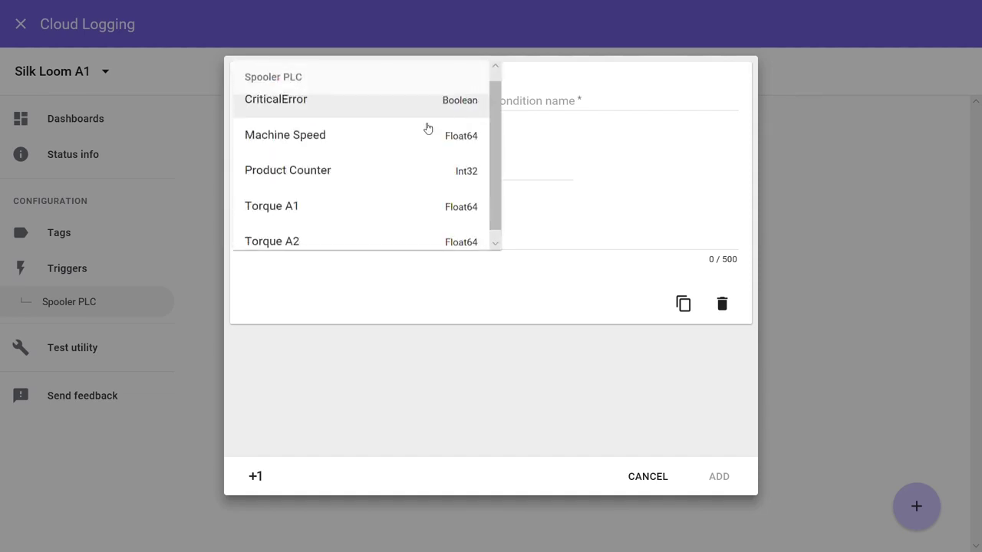
pyautogui.scroll(-1, 397, 229)
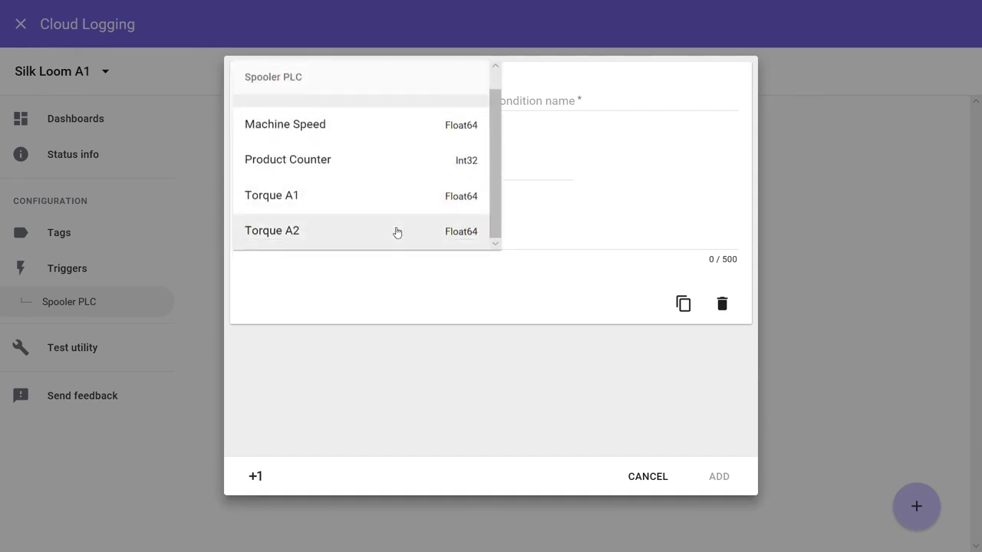
pyautogui.scroll(1, 386, 192)
pyautogui.click(301, 111)
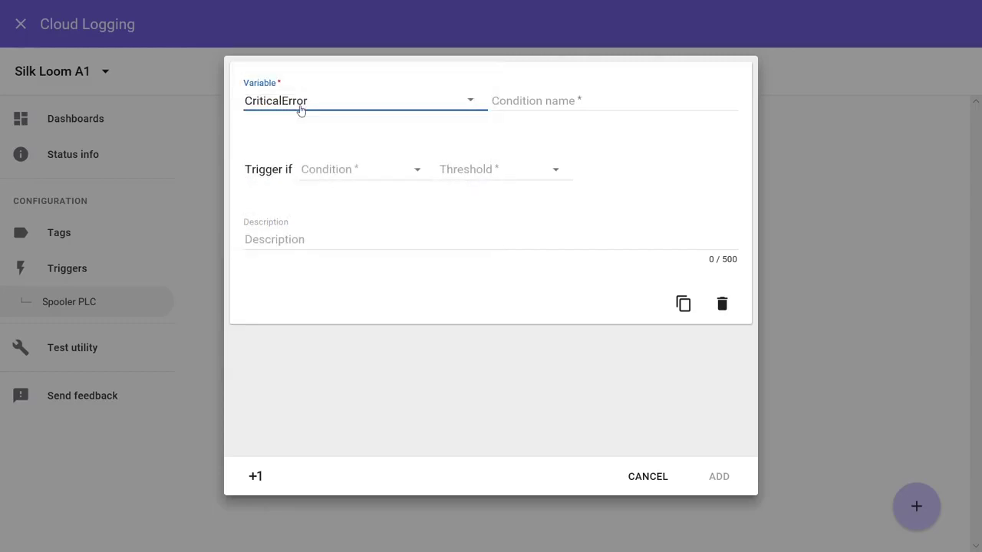
# Step: Name the trigger condition "Critical error Trigger"
pyautogui.click(527, 105)
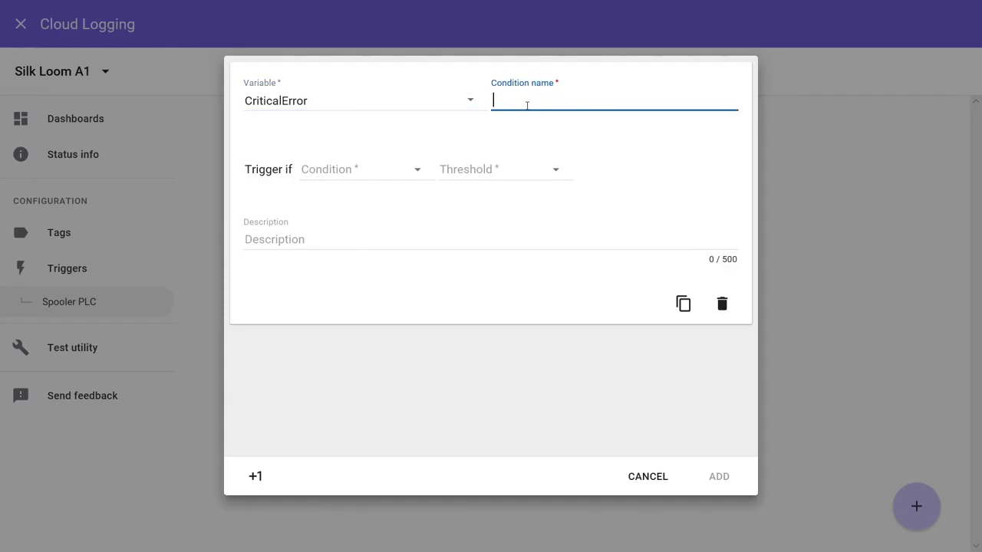
pyautogui.write('Critical')
pyautogui.write('ruigger')
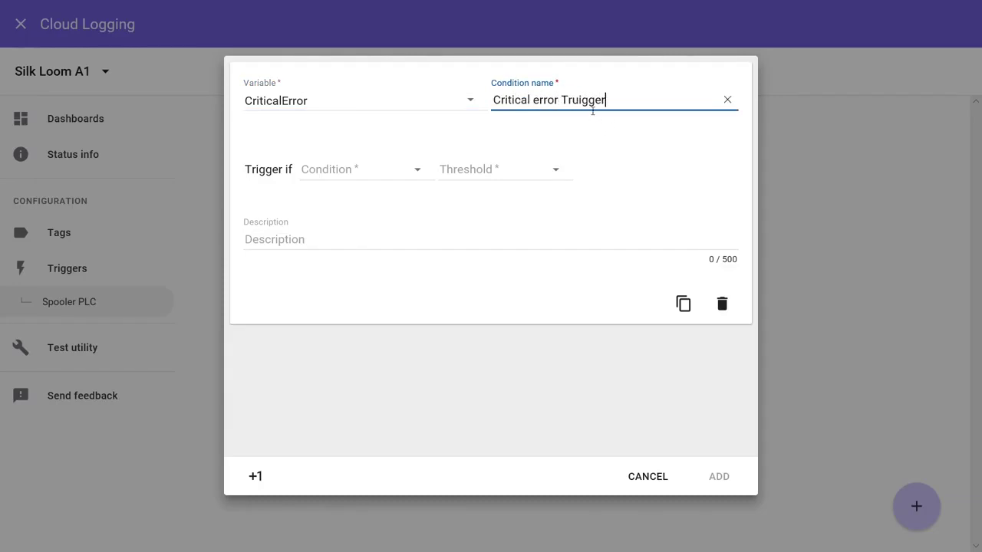
pyautogui.click(580, 101)
pyautogui.press('BackSpace')
# Step: Set the trigger to fire if the CriticalError variable is equal to True
pyautogui.click(360, 170)
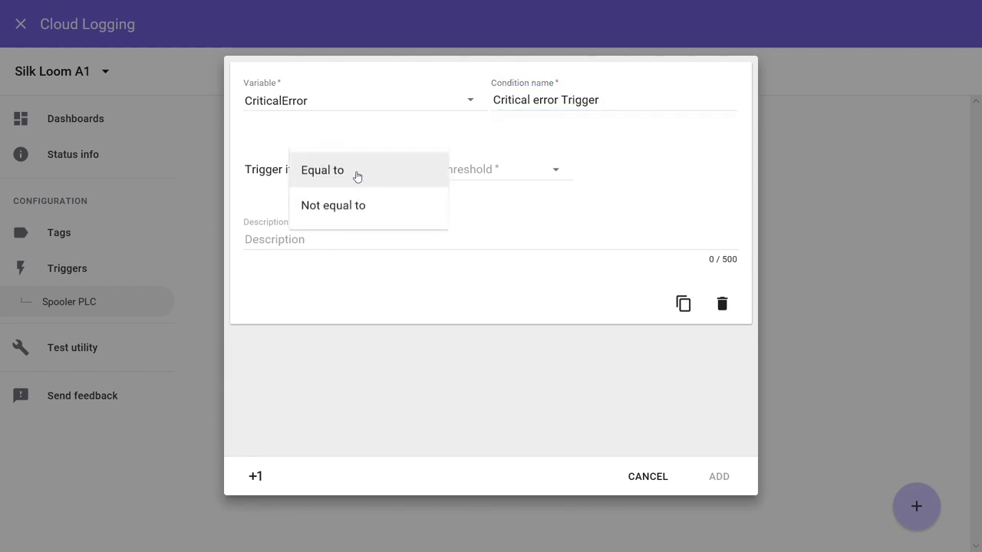
pyautogui.click(360, 178)
pyautogui.click(474, 181)
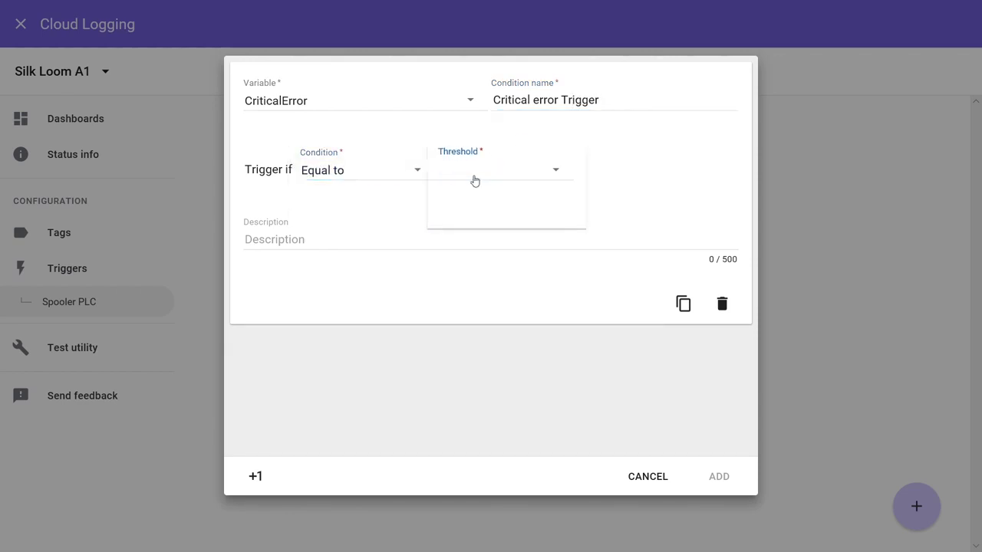
pyautogui.click(471, 180)
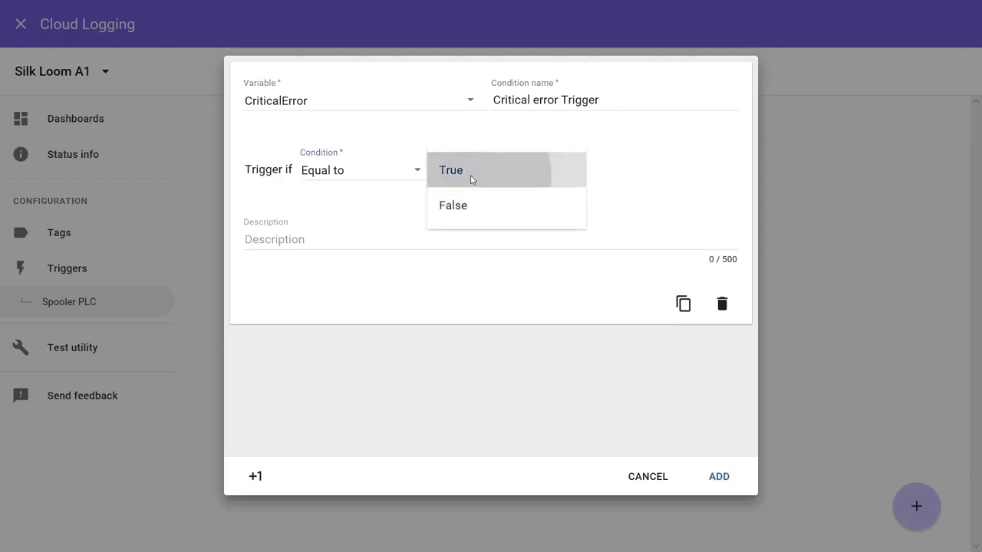
# Step: Describe the trigger as "Triggers when critical Error occurs" and add it
pyautogui.click(319, 240)
pyautogui.write('Tr')
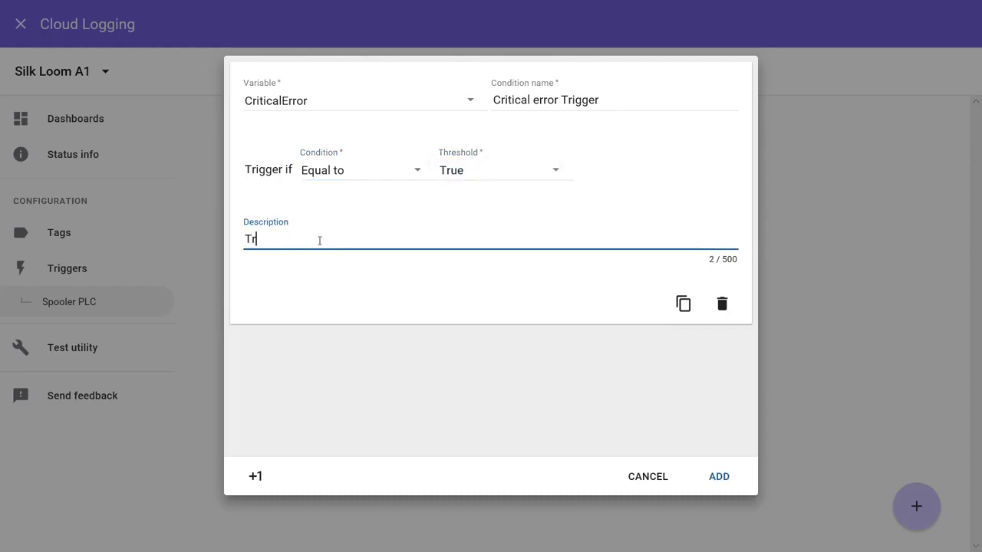
pyautogui.write('iggers when critic')
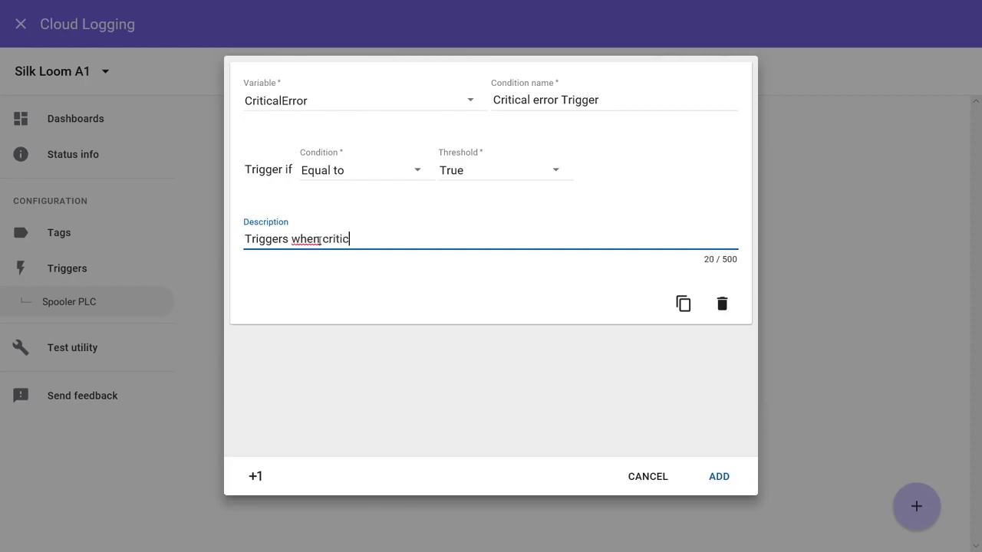
pyautogui.write('al Error occurs')
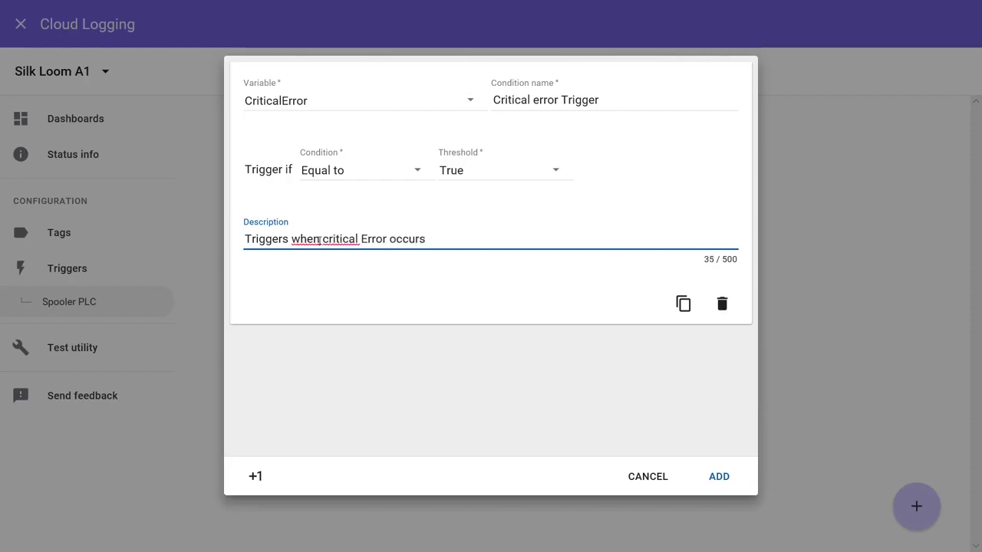
pyautogui.click(718, 477)
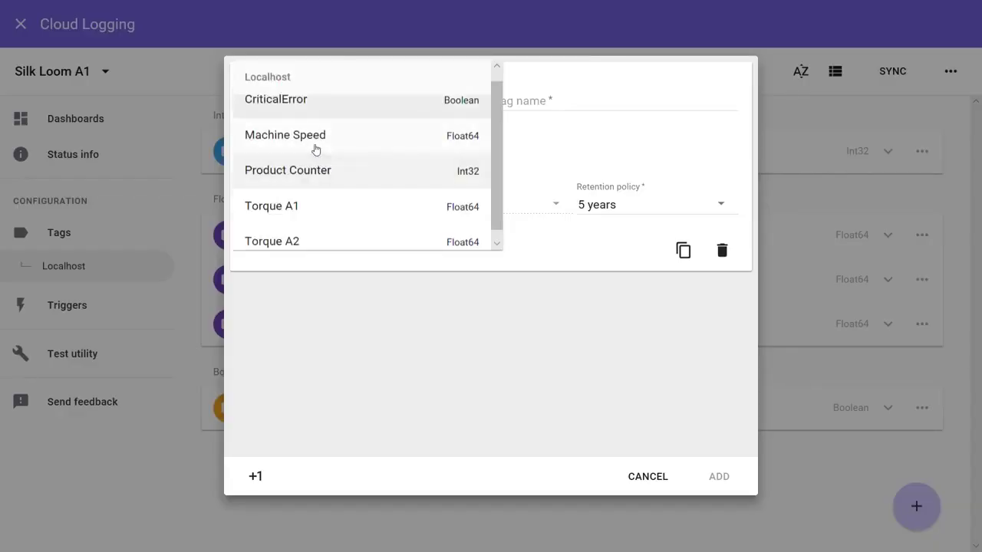
# Step: Set up a new tag for the Machine Speed variable, logged on a trigger when the CriticalError trigger fires
pyautogui.click(319, 148)
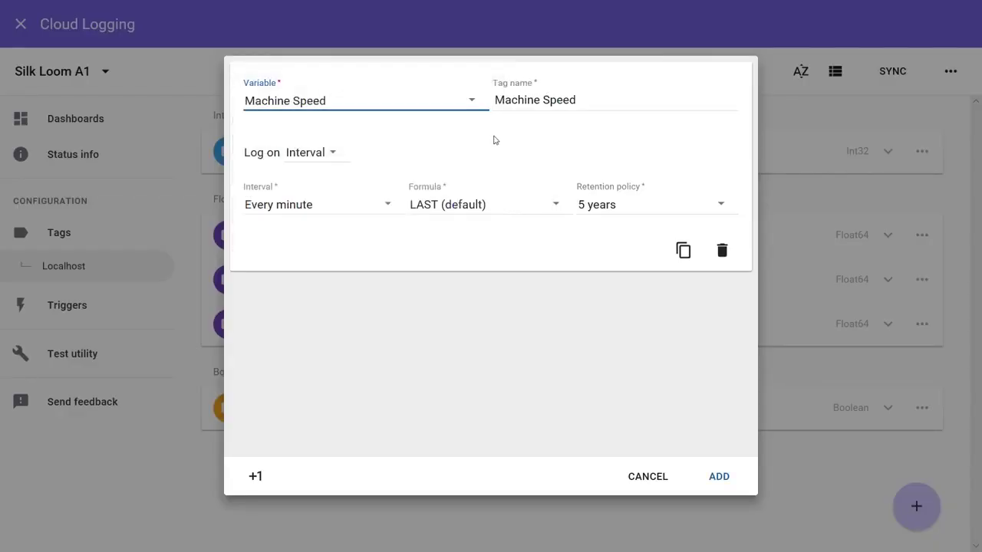
pyautogui.click(323, 156)
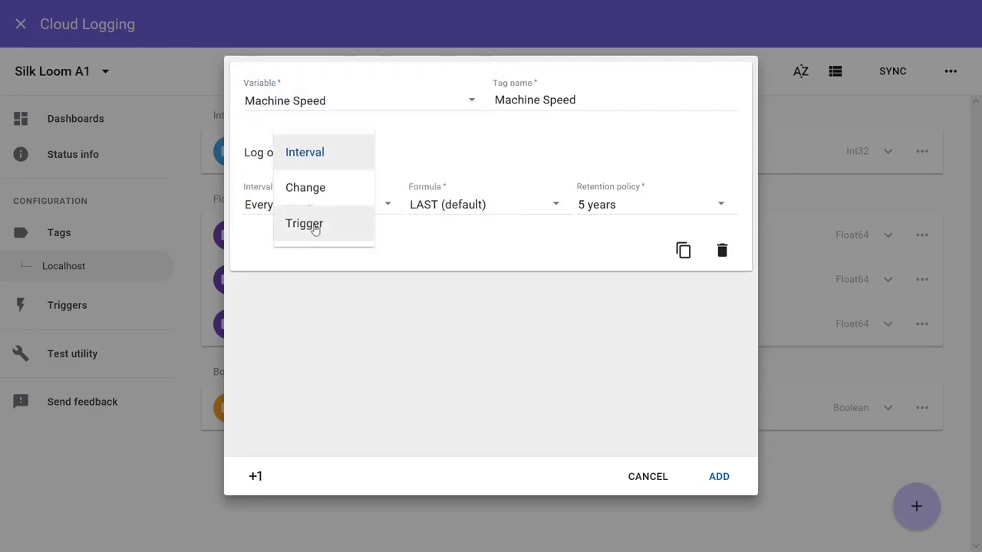
pyautogui.click(314, 226)
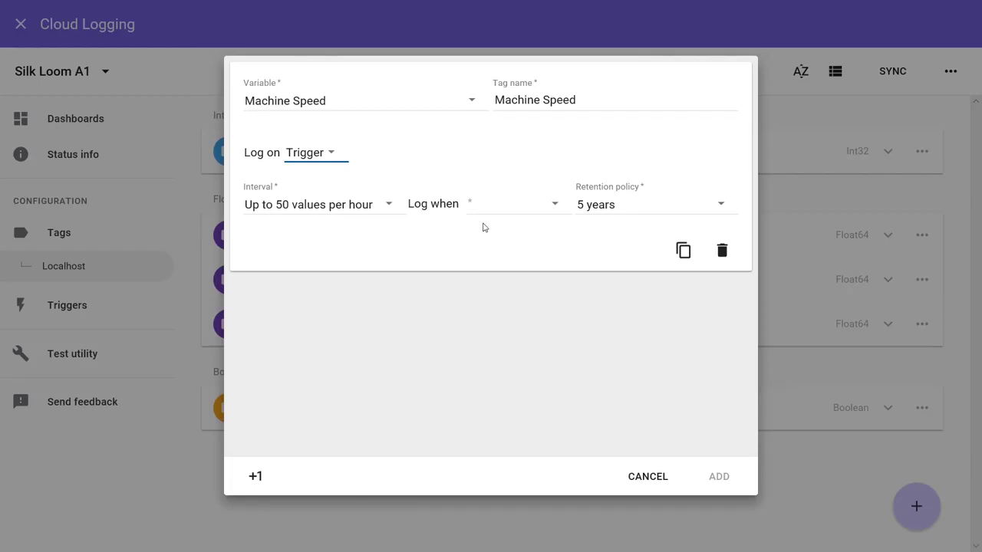
pyautogui.click(524, 204)
pyautogui.click(522, 213)
# Step: Limit the tag to up to 5 values per hour with a 2-year retention policy, and add it
pyautogui.click(343, 210)
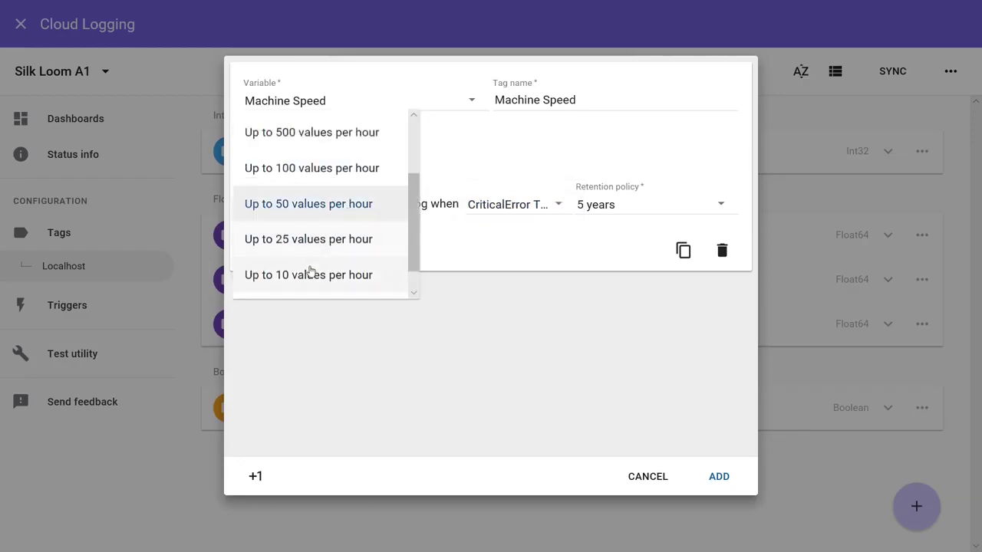
pyautogui.scroll(-1, 311, 267)
pyautogui.click(299, 280)
pyautogui.click(617, 202)
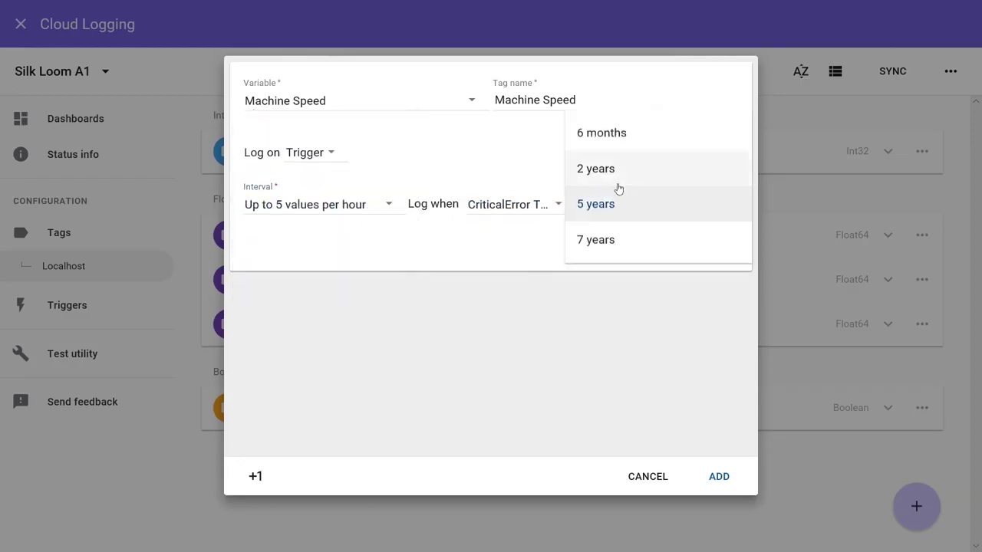
pyautogui.click(617, 184)
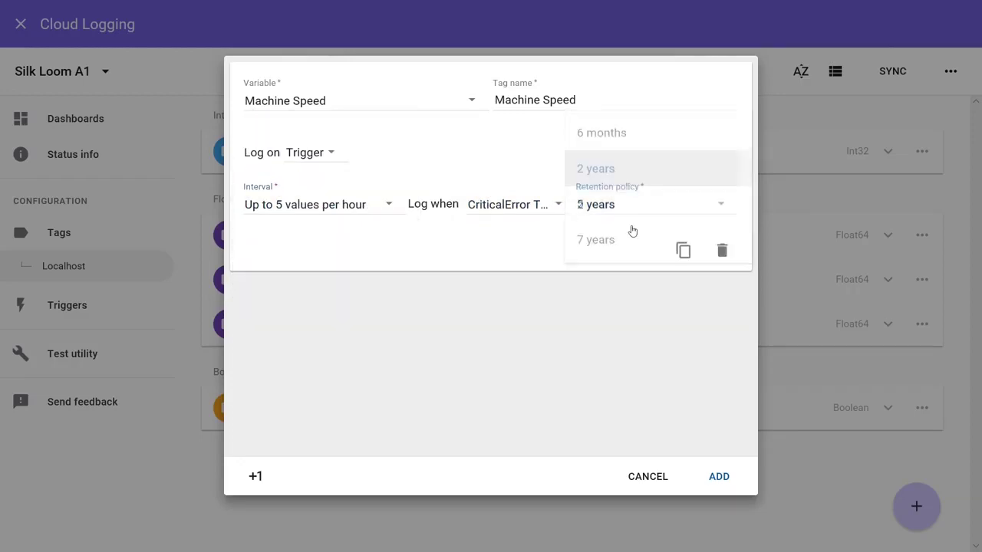
pyautogui.click(721, 477)
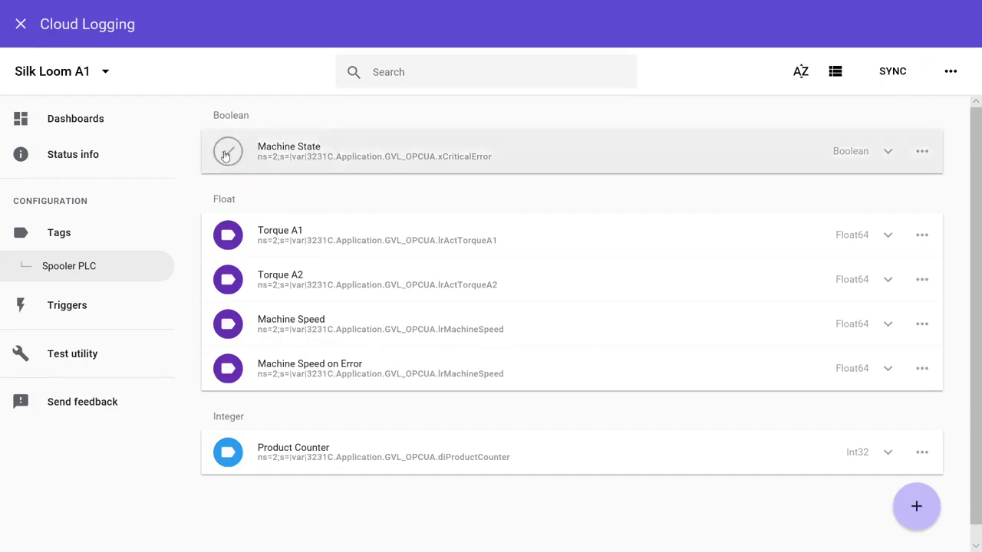
# Step: Synchronise the device configuration from the test utility and start the data logger test on Spooler PLC
pyautogui.click(81, 356)
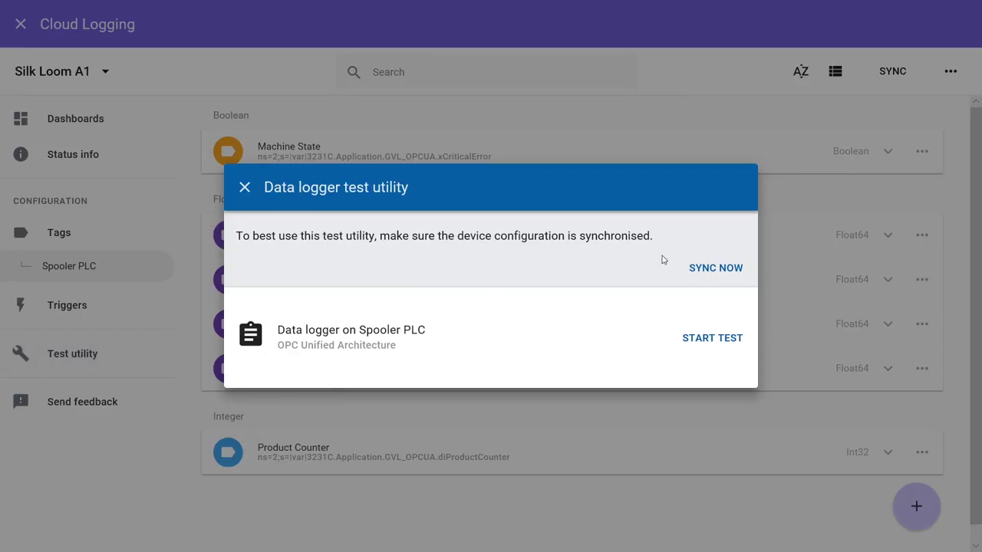
pyautogui.click(720, 273)
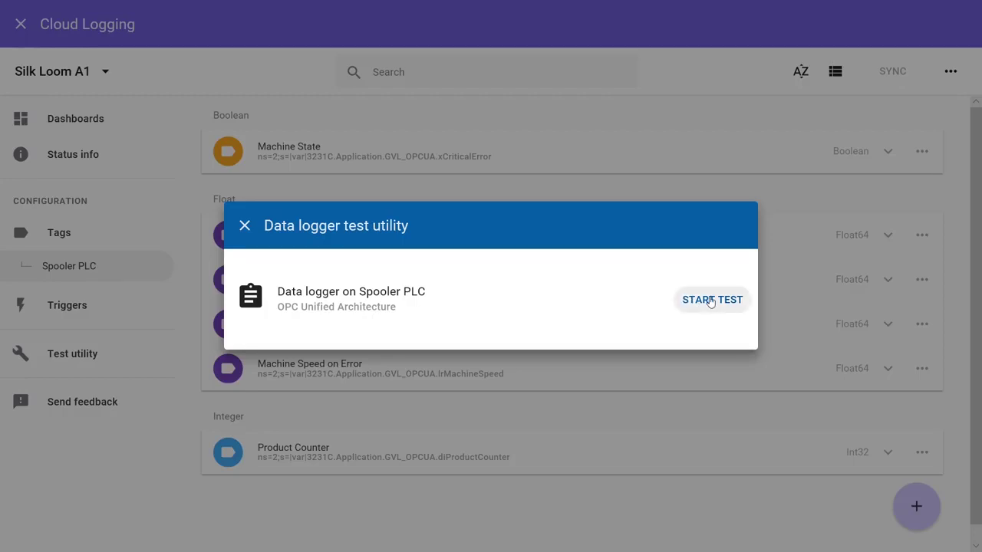
pyautogui.click(710, 299)
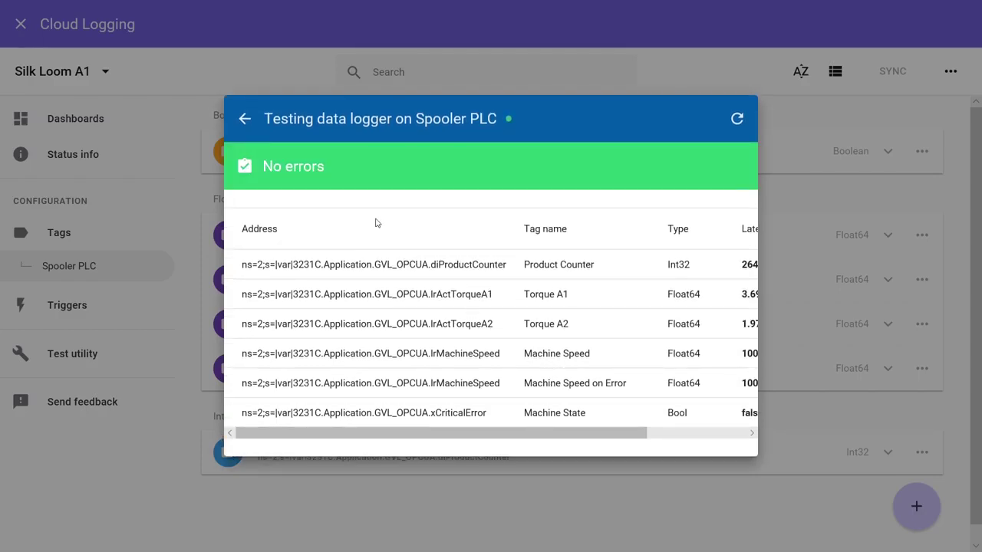
# Step: Examine the latest value and status of each tag in the test results, and close the test utility
pyautogui.moveTo(506, 433); pyautogui.dragTo(621, 449)
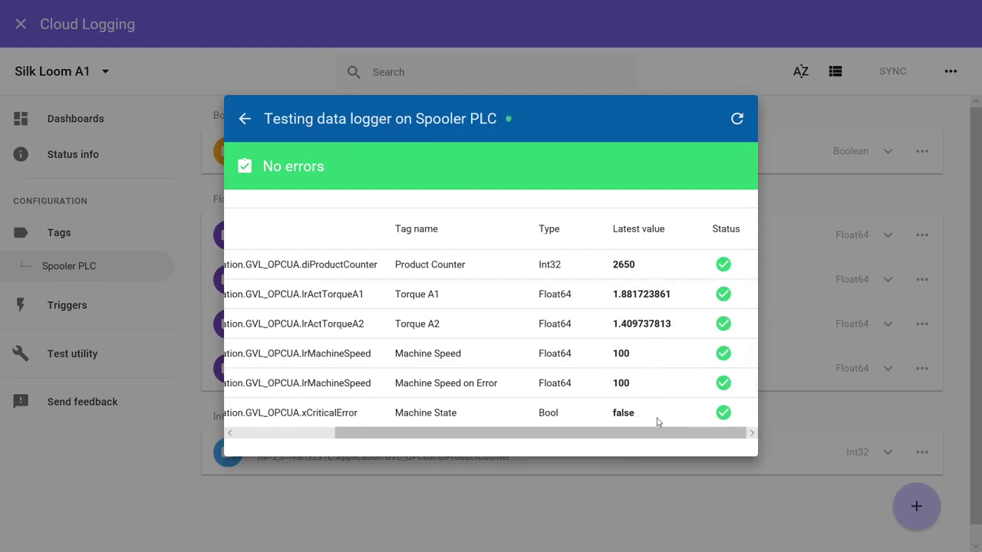
pyautogui.click(244, 118)
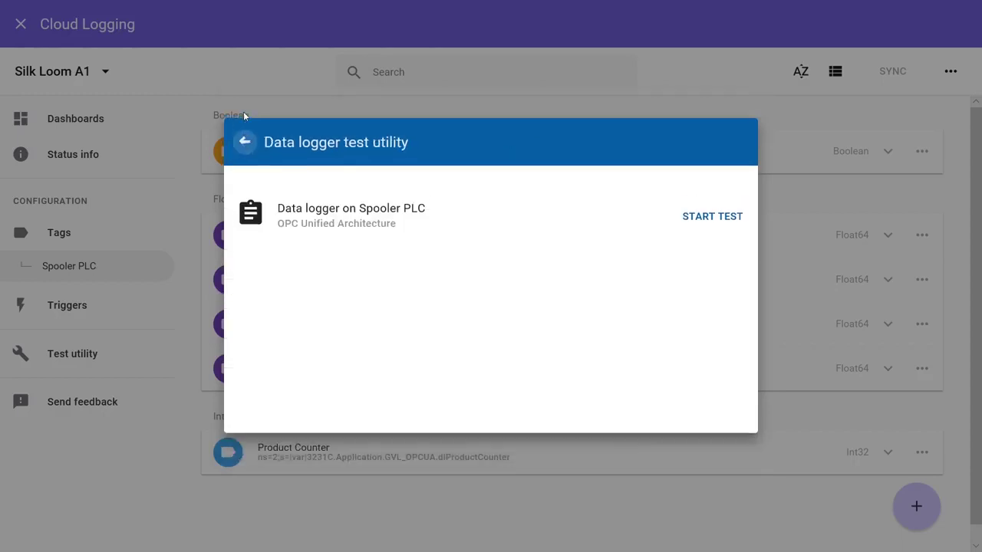
pyautogui.click(244, 226)
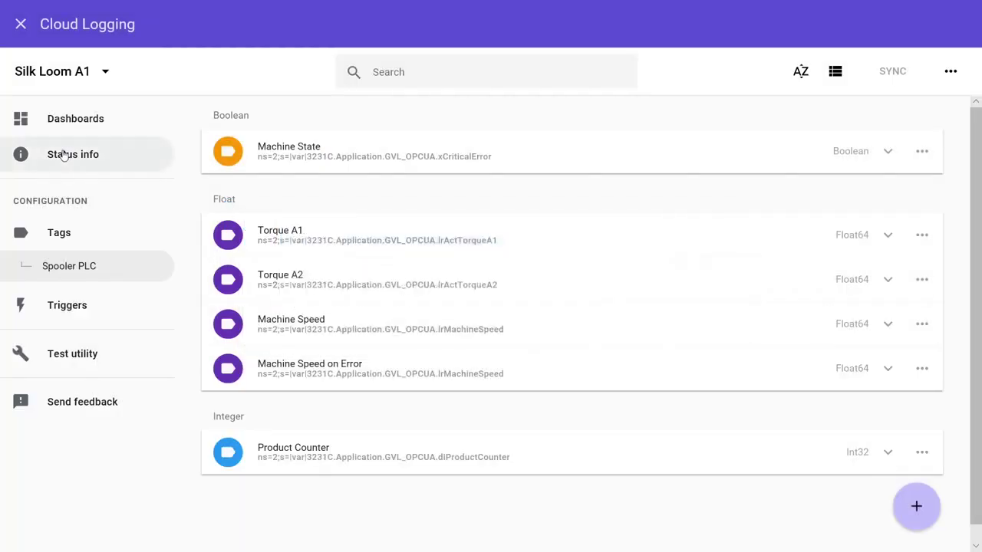
# Step: Start a new dashboard of the Live monitor type for real-time data
pyautogui.click(74, 125)
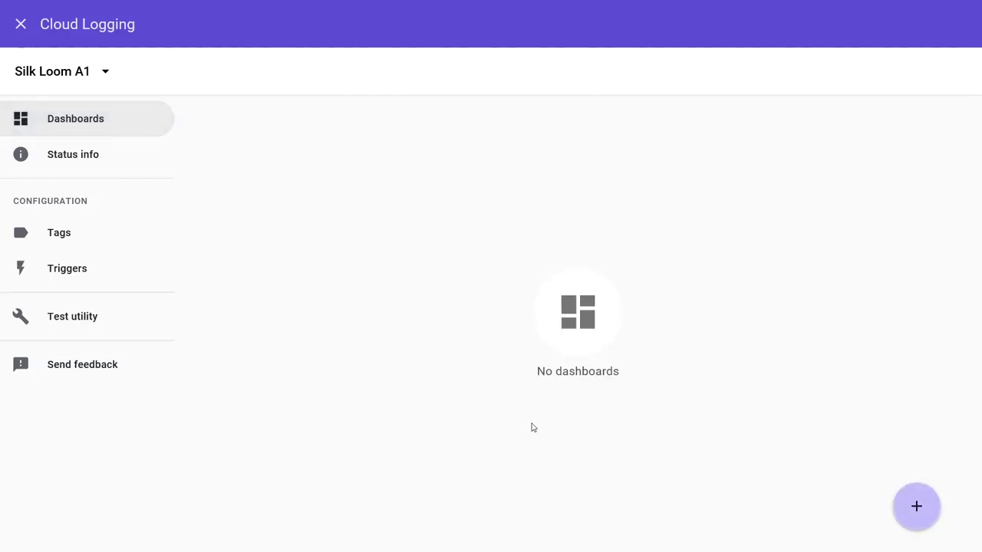
pyautogui.click(927, 509)
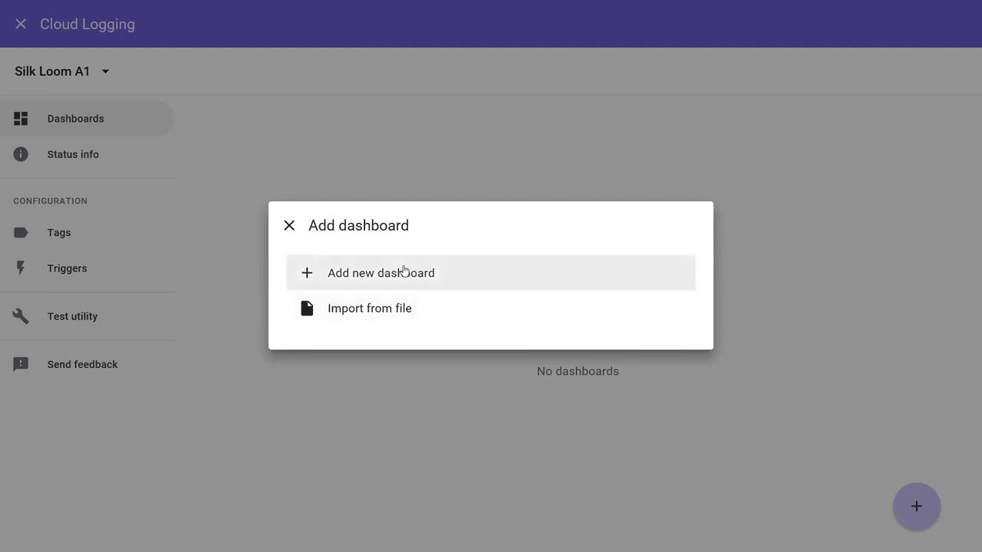
pyautogui.click(404, 271)
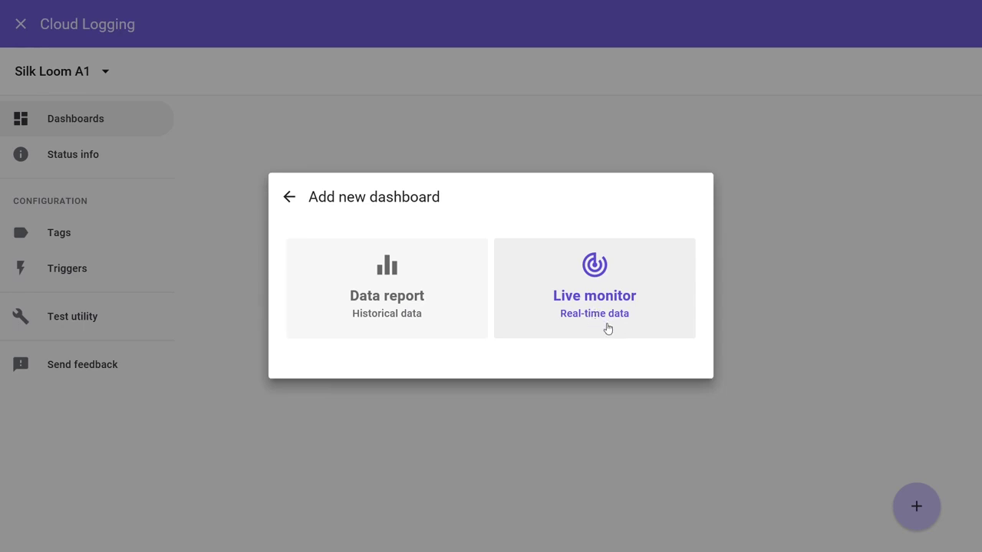
pyautogui.click(607, 328)
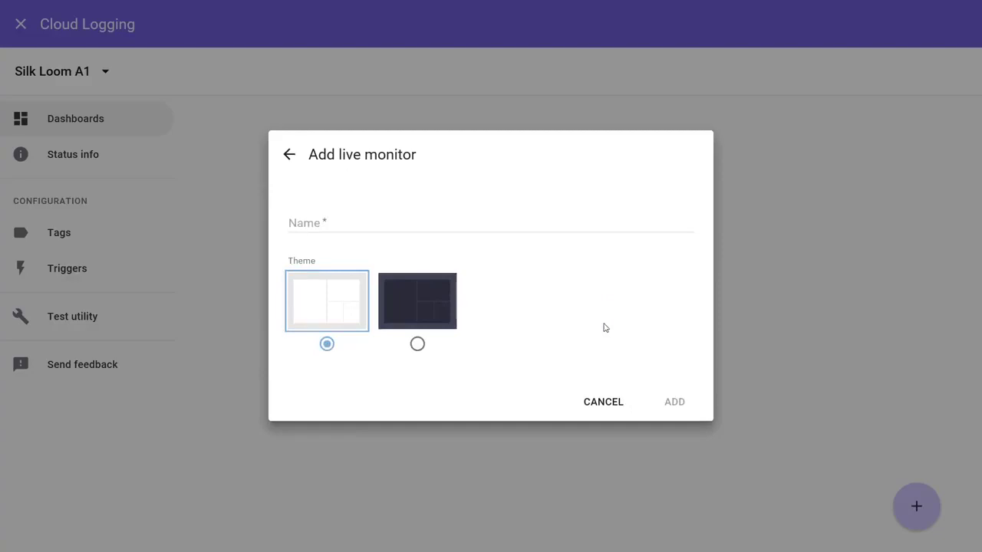
# Step: Add the live monitor under the name "Loom Status" and give it the Basic layout
pyautogui.click(419, 224)
pyautogui.write('Loo')
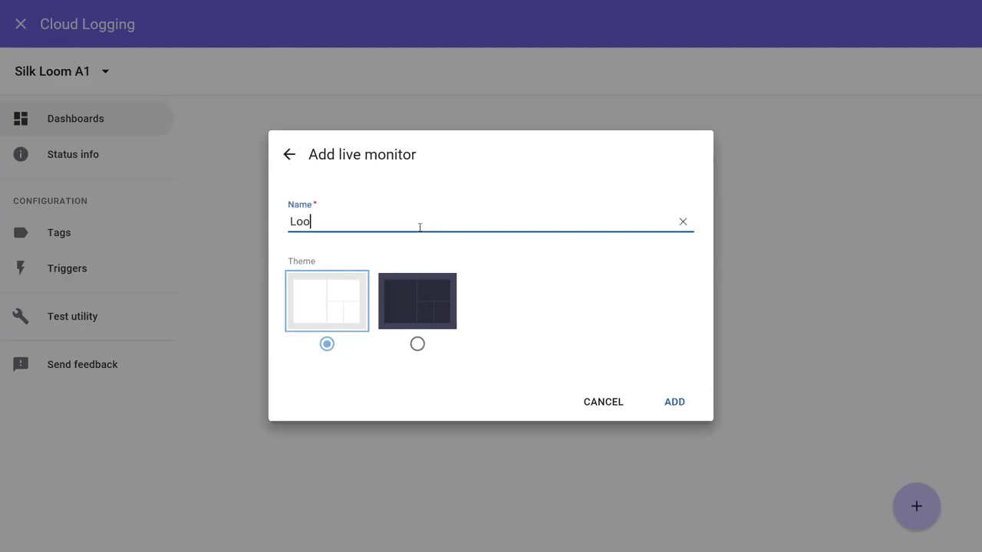
pyautogui.write('m Stat')
pyautogui.press('BackSpace')
pyautogui.press('BackSpace')
pyautogui.write('tatus')
pyautogui.click(674, 401)
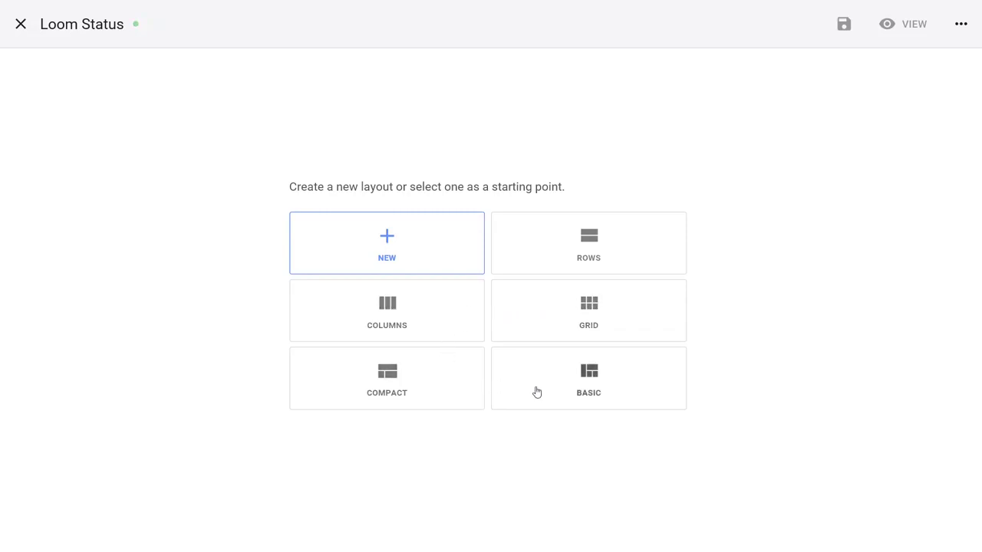
pyautogui.click(599, 380)
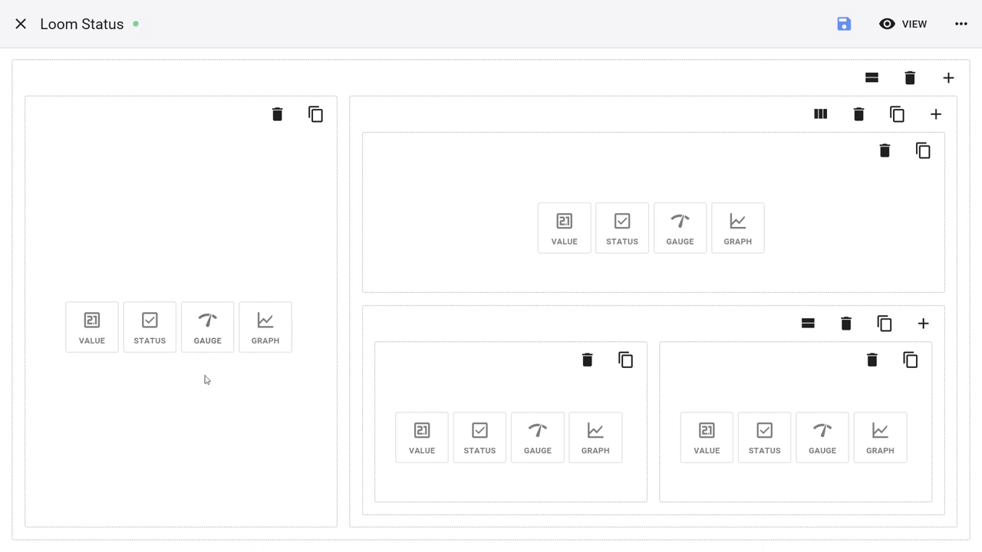
# Step: Create a gauge widget named "Machine Speed" in the tall left cell of the layout, using the Machine Speed tag
pyautogui.click(209, 342)
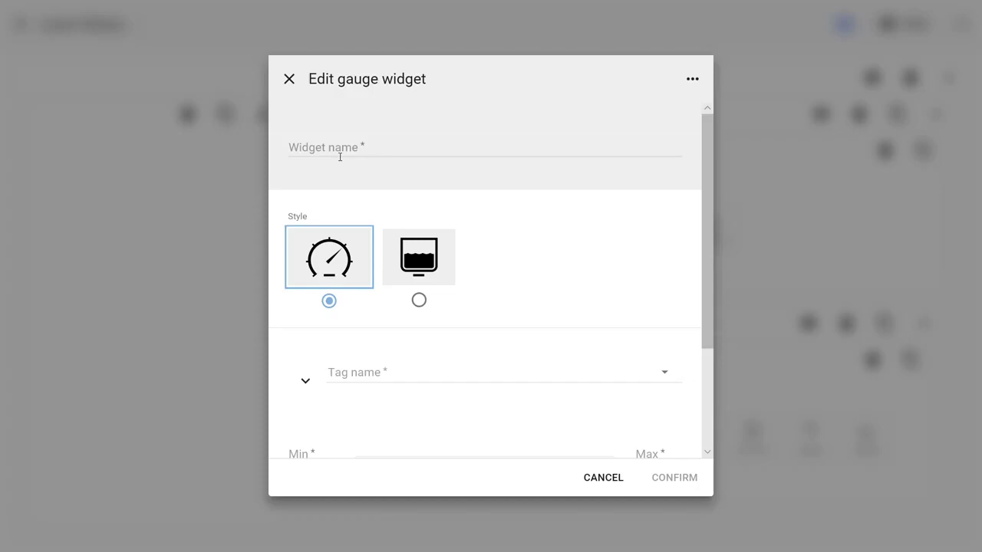
pyautogui.click(340, 156)
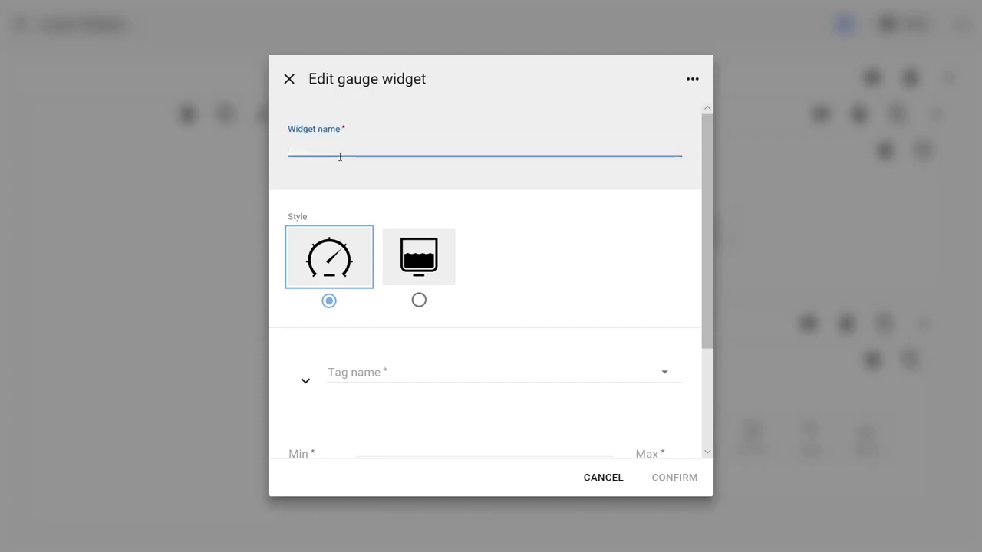
pyautogui.write('Machine Speed')
pyautogui.scroll(-3, 425, 315)
pyautogui.click(608, 230)
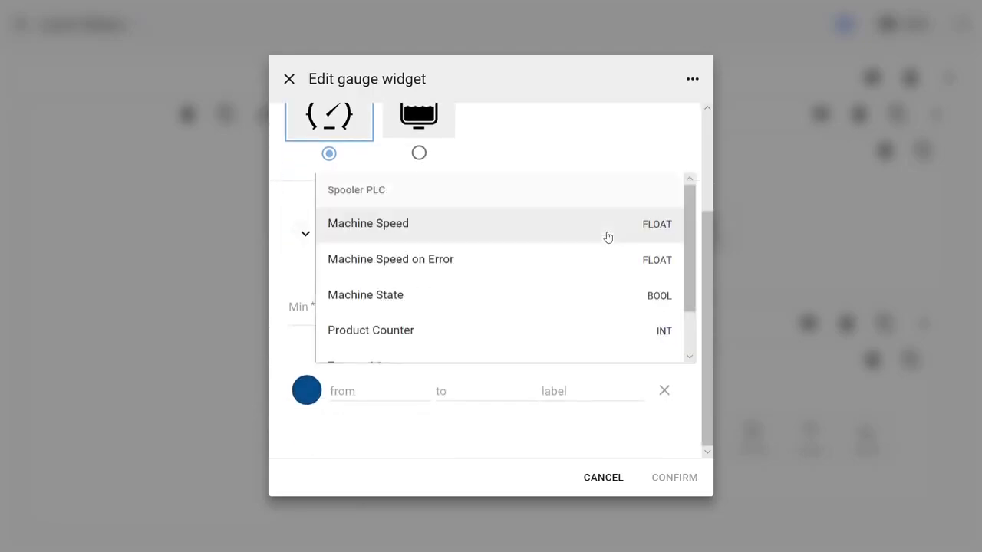
pyautogui.click(392, 228)
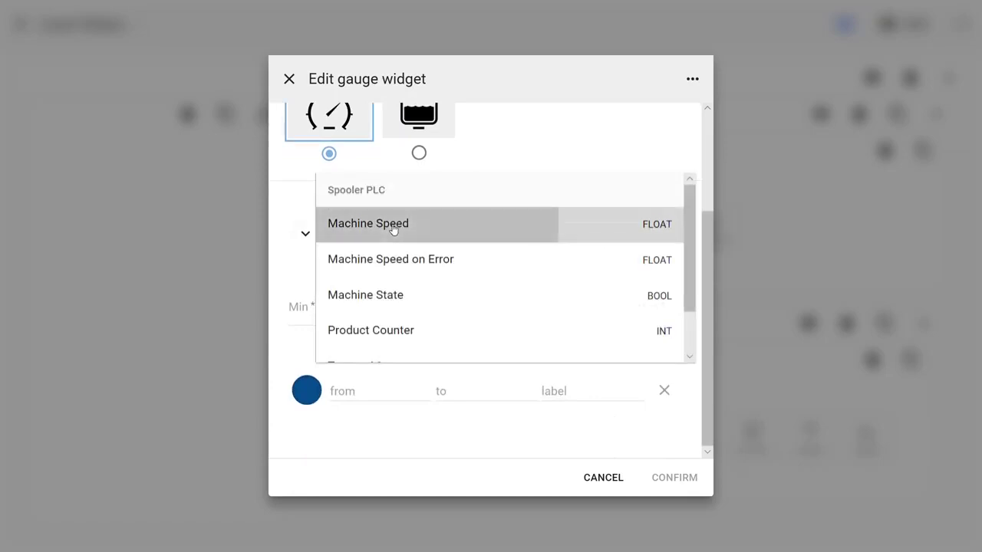
# Step: Set the gauge's range from 0 to 250 and confirm the widget
pyautogui.click(303, 314)
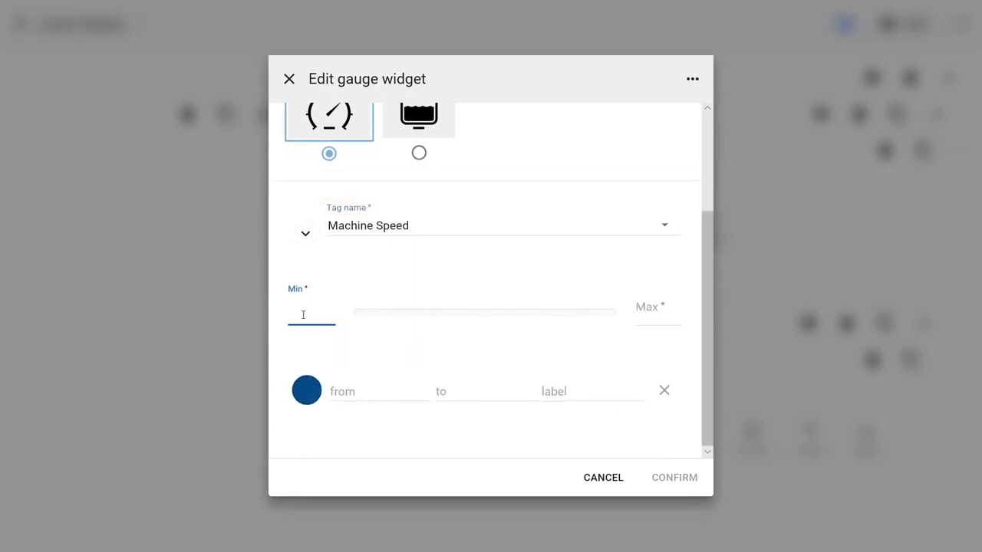
pyautogui.write('0')
pyautogui.click(661, 307)
pyautogui.write('250')
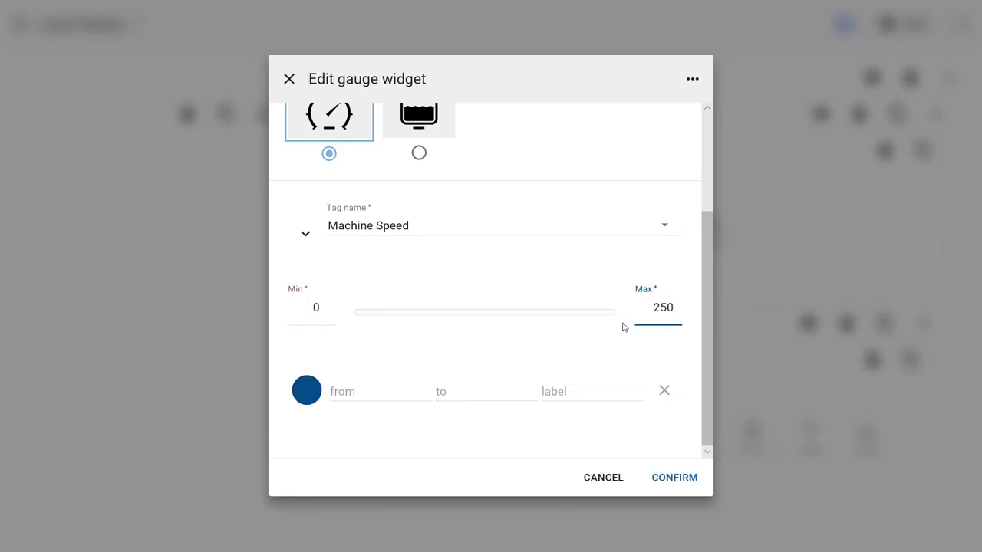
pyautogui.click(674, 478)
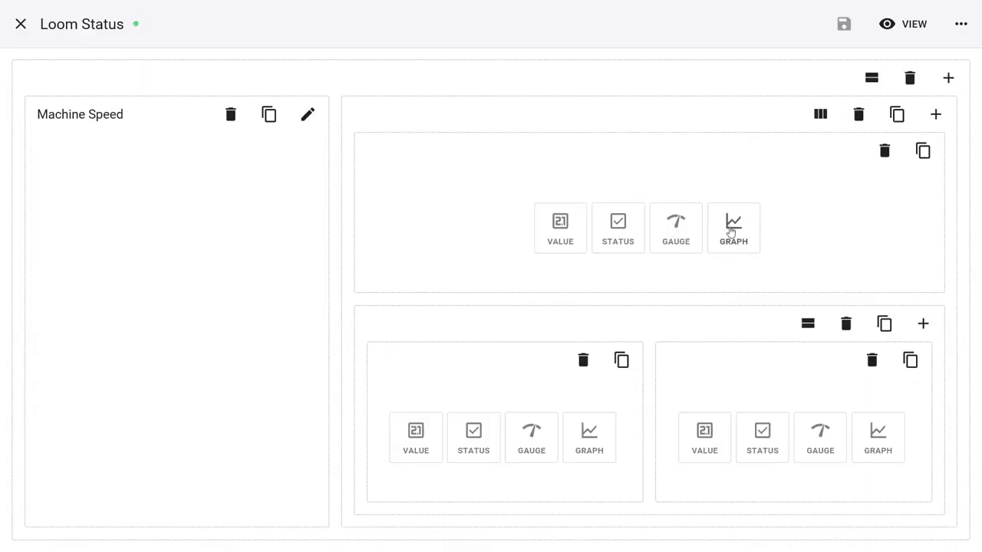
# Step: Create a graph widget named "Torque" in the wide upper cell, with a Y-axis from 0 to 5
pyautogui.click(733, 227)
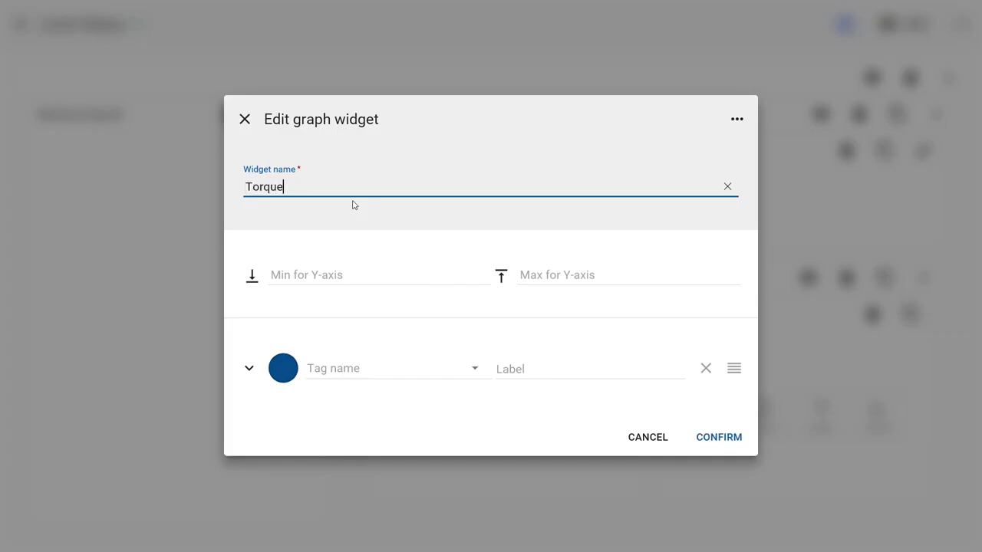
pyautogui.click(362, 281)
pyautogui.write('0')
pyautogui.click(559, 276)
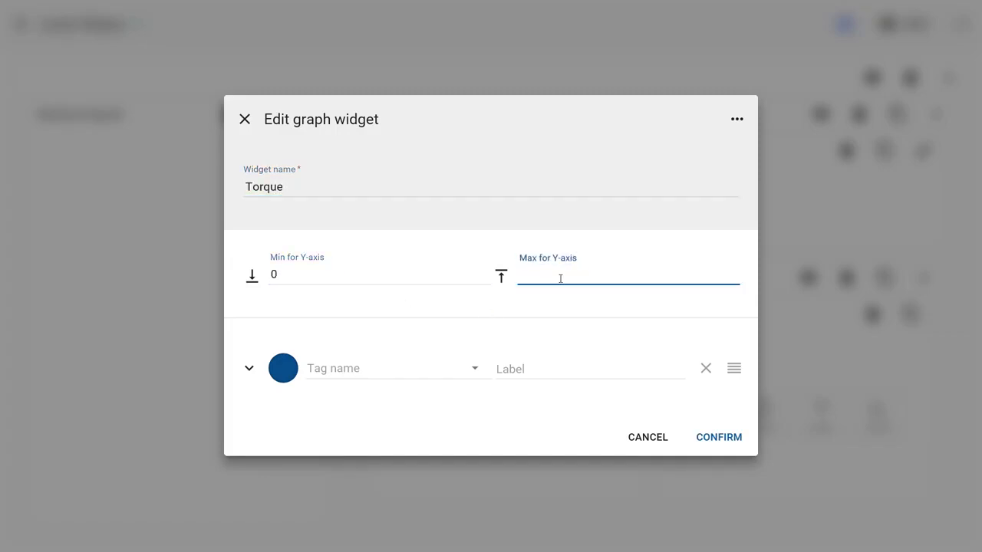
pyautogui.write('5')
# Step: Plot the Torque A1 and Torque A2 tags in the Torque graph widget and confirm the widget
pyautogui.click(475, 371)
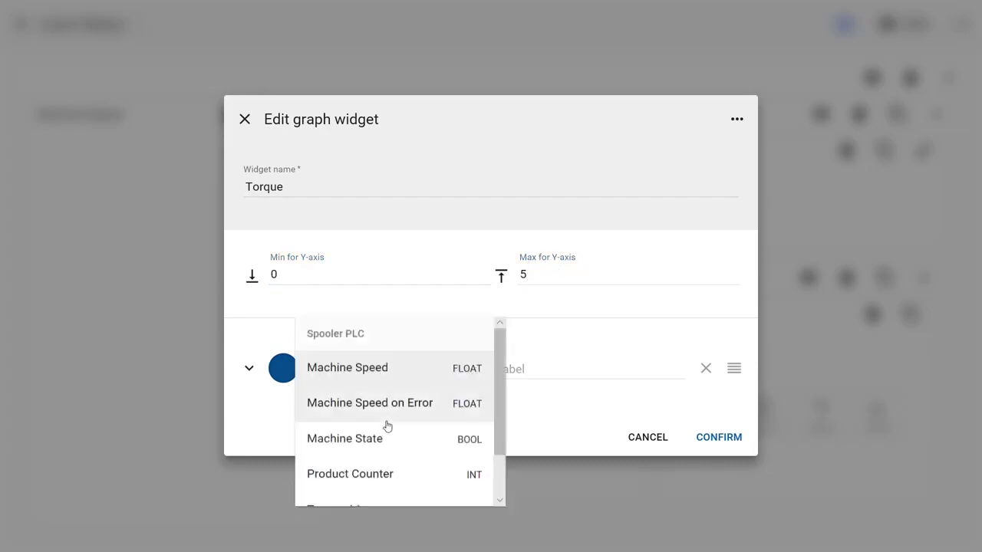
pyautogui.scroll(-1, 387, 426)
pyautogui.click(345, 454)
pyautogui.click(384, 397)
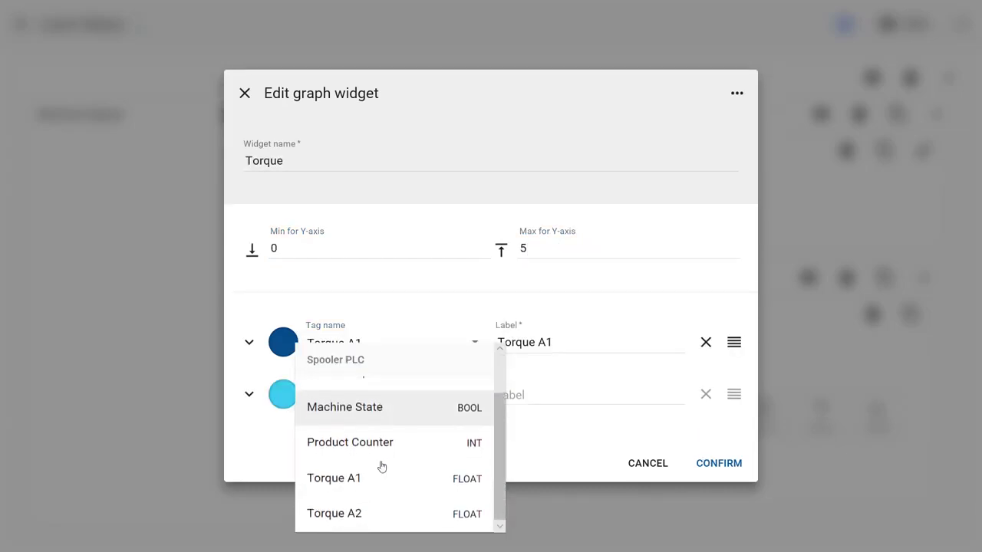
pyautogui.click(361, 513)
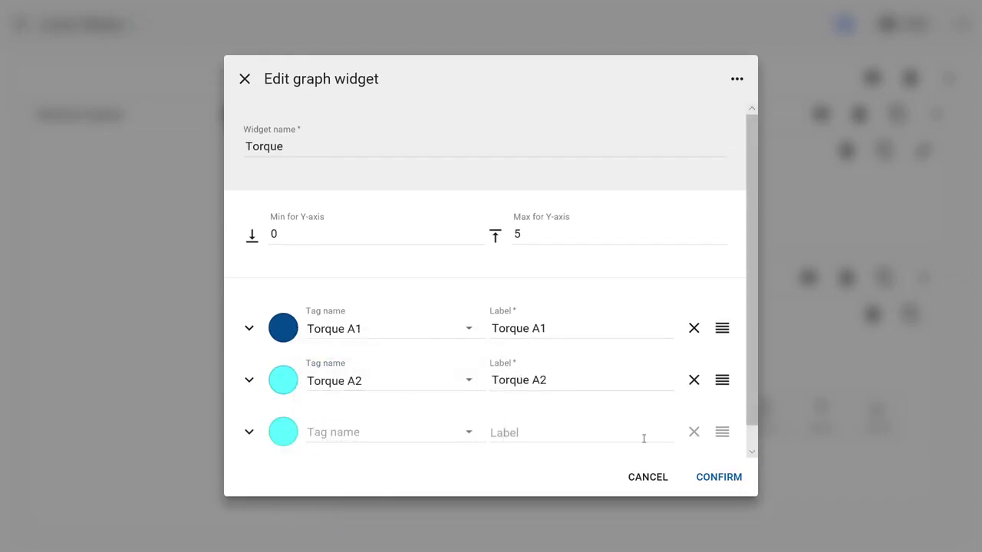
pyautogui.click(735, 483)
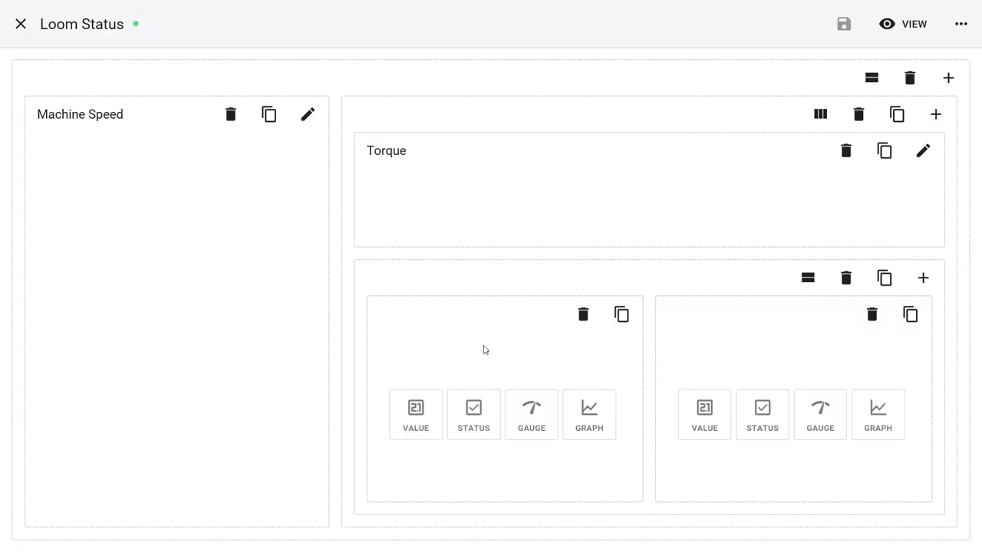
# Step: Create a status widget named "Machine State" in the first lower cell of the layout, using the Machine State tag
pyautogui.click(479, 439)
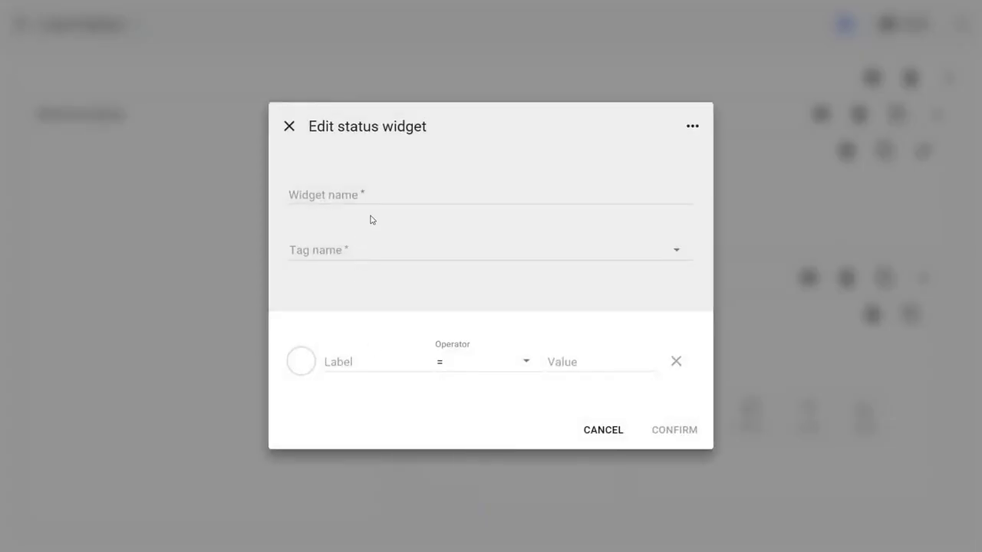
pyautogui.click(392, 199)
pyautogui.write('Machine State')
pyautogui.click(369, 253)
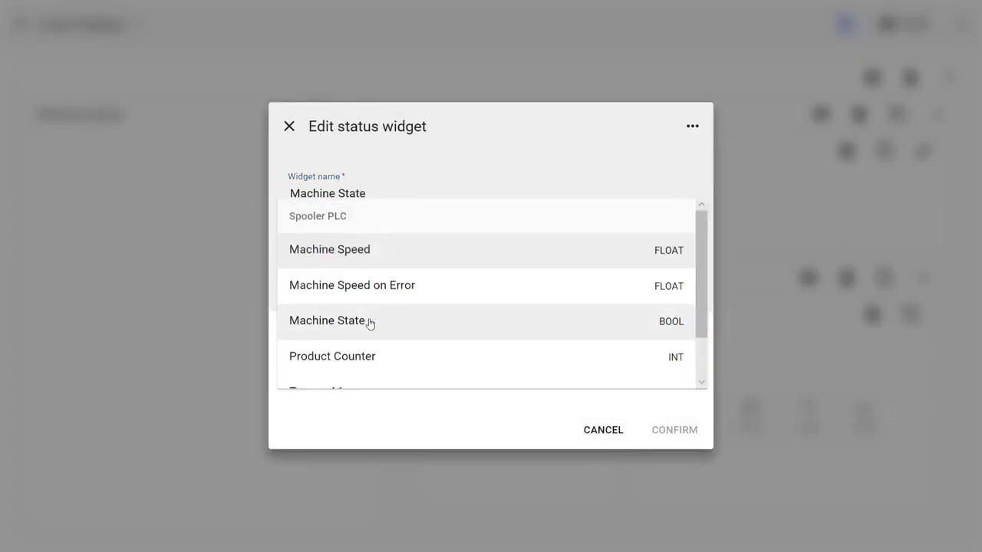
pyautogui.scroll(-1, 368, 322)
pyautogui.click(363, 268)
# Step: Add a green status labelled "Running" for a Machine State value equal to false
pyautogui.click(473, 362)
pyautogui.click(356, 361)
pyautogui.write('Running')
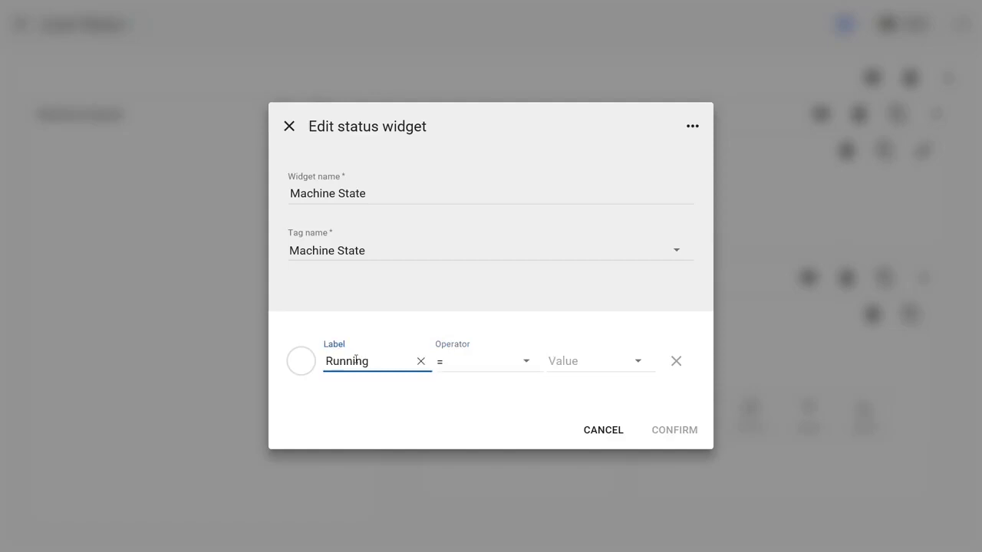
pyautogui.click(301, 361)
pyautogui.click(300, 360)
pyautogui.click(594, 360)
pyautogui.click(567, 396)
# Step: Add a red status labelled "Error" with its own Machine State value and confirm the status widget
pyautogui.click(300, 386)
pyautogui.click(407, 381)
pyautogui.click(383, 390)
pyautogui.write('Error')
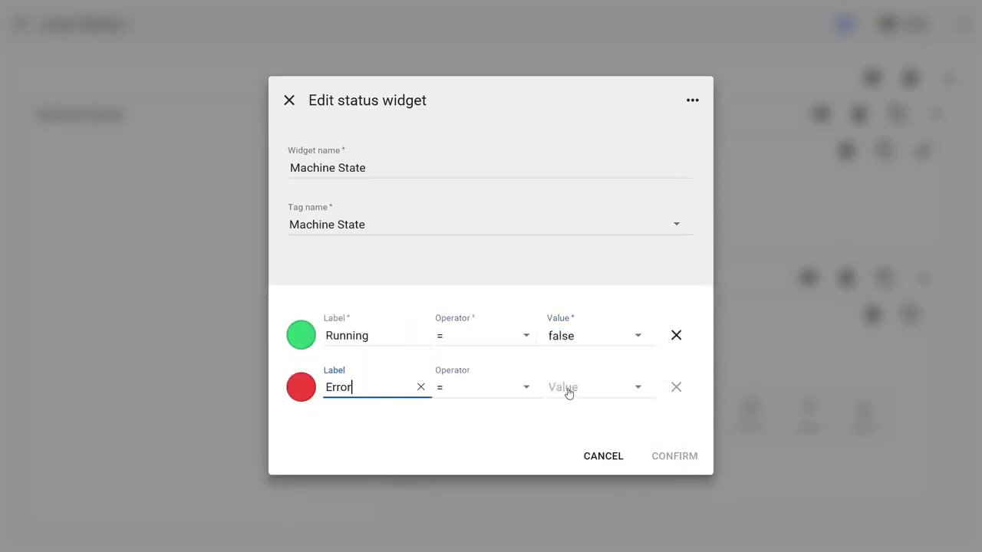
pyautogui.click(594, 387)
pyautogui.click(567, 423)
pyautogui.click(681, 477)
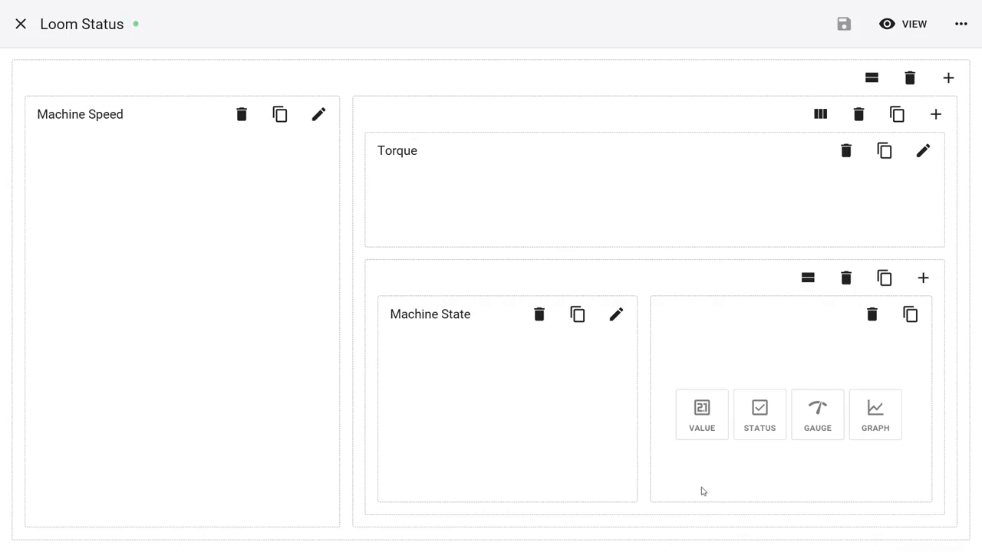
# Step: Create a value widget named "Number of Products" in the remaining empty cell, using the Product Counter tag
pyautogui.click(704, 413)
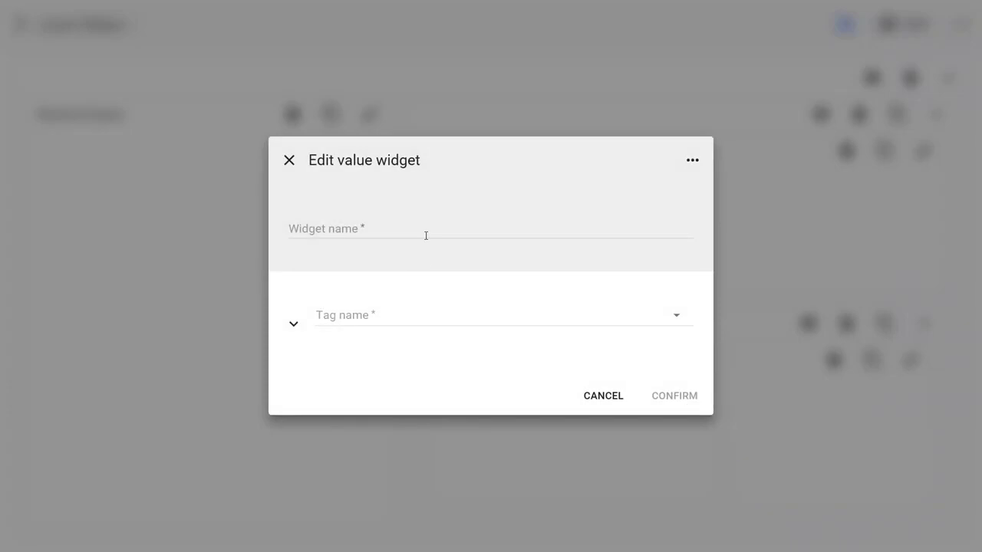
pyautogui.click(425, 235)
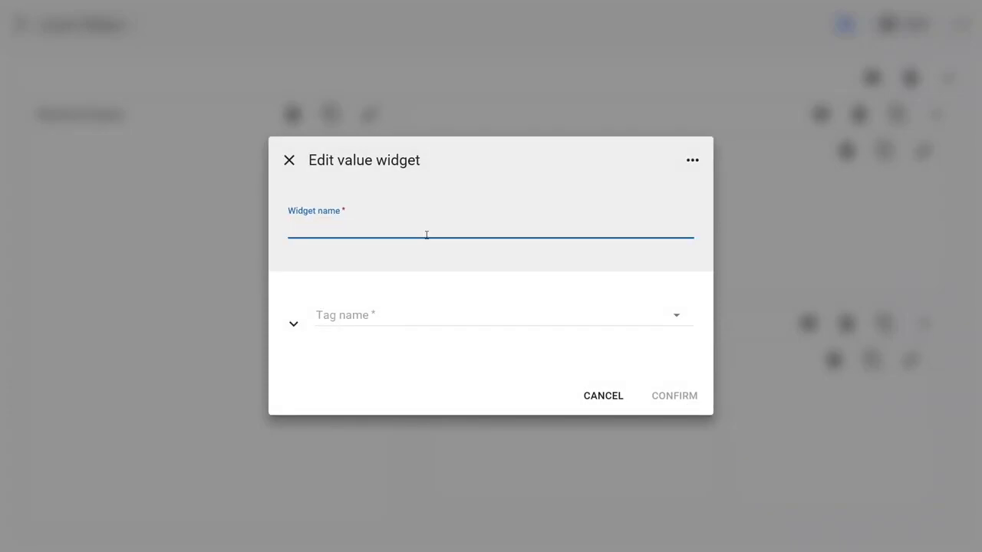
pyautogui.write('Number of Products')
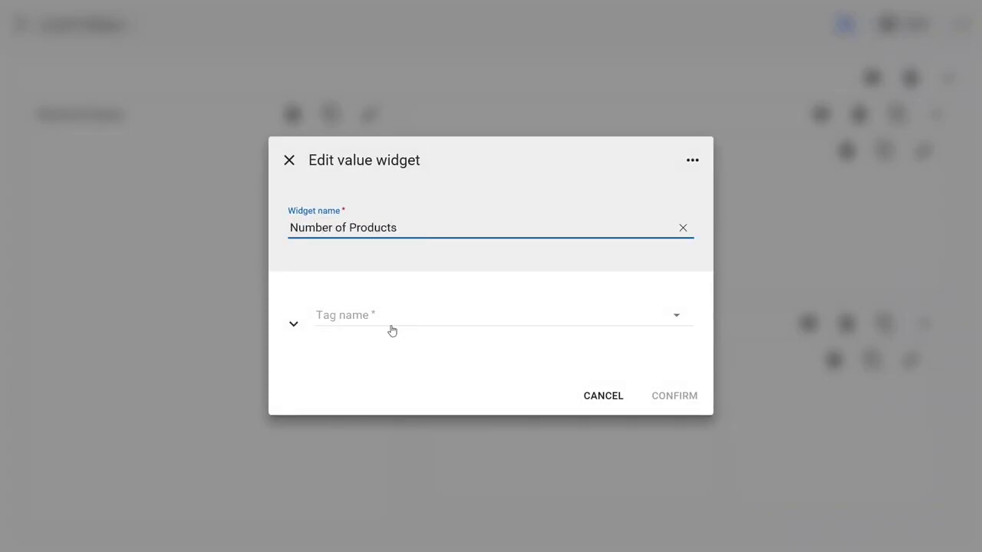
pyautogui.click(391, 330)
pyautogui.scroll(-2, 434, 391)
pyautogui.click(361, 366)
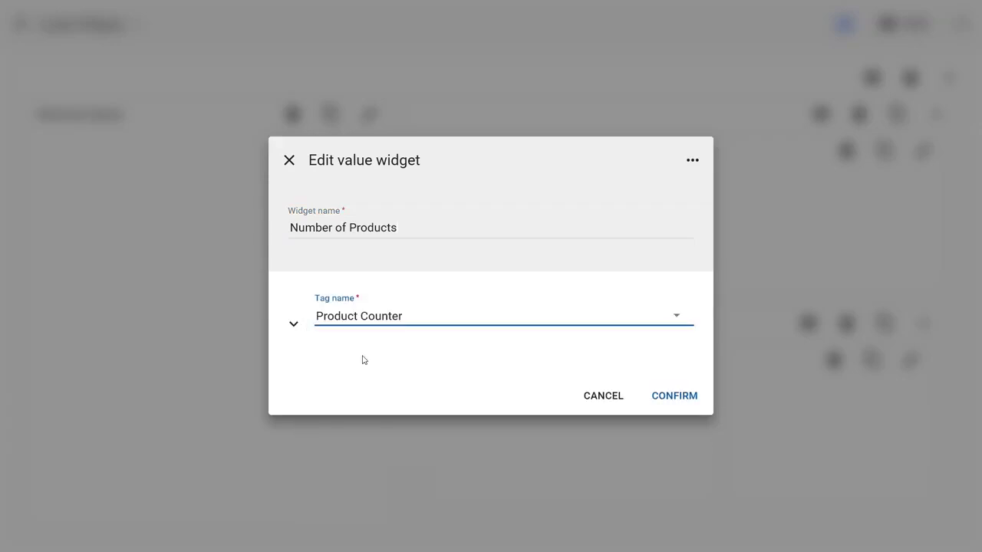
pyautogui.click(696, 400)
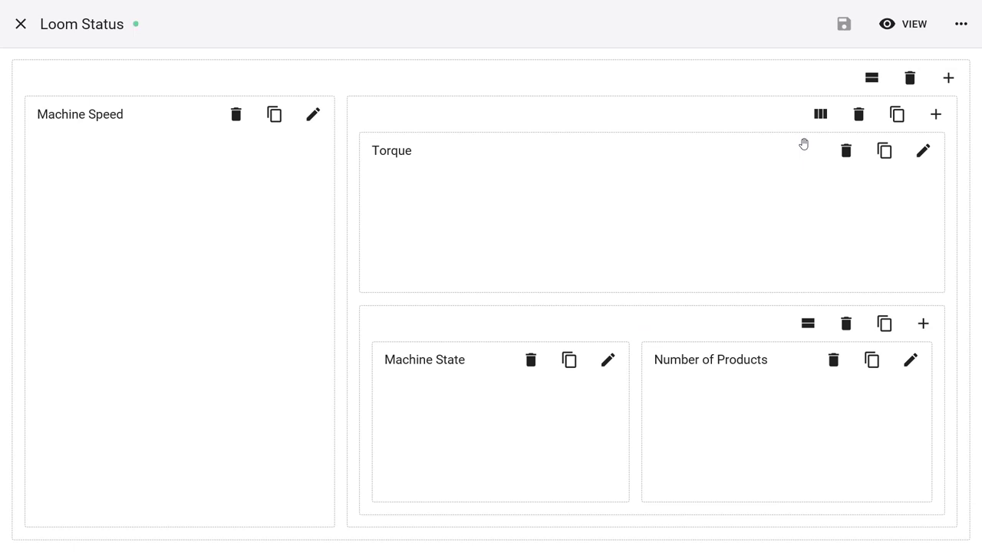
# Step: Preview the Loom Status live monitor, and return to the information page of the Silk Loom A1
pyautogui.click(924, 24)
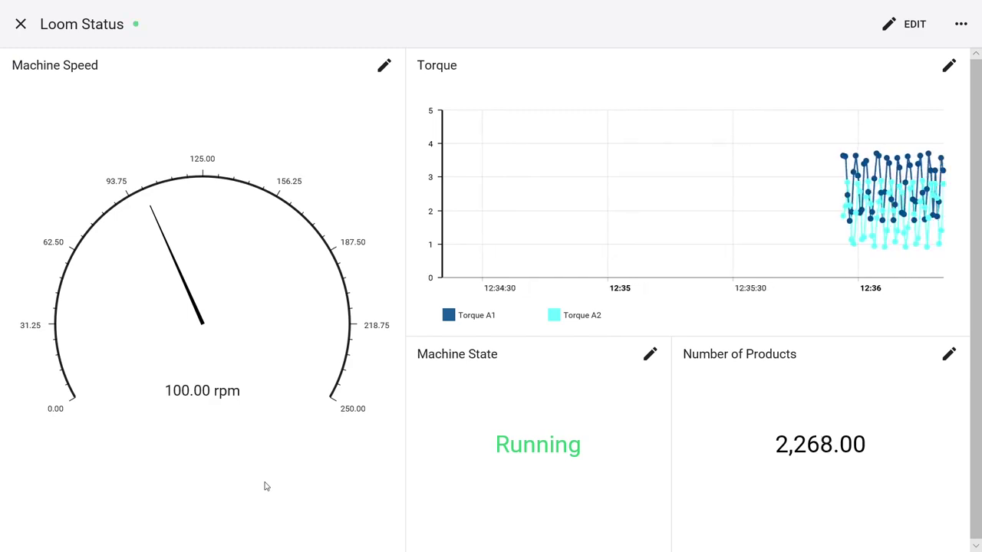
pyautogui.click(21, 26)
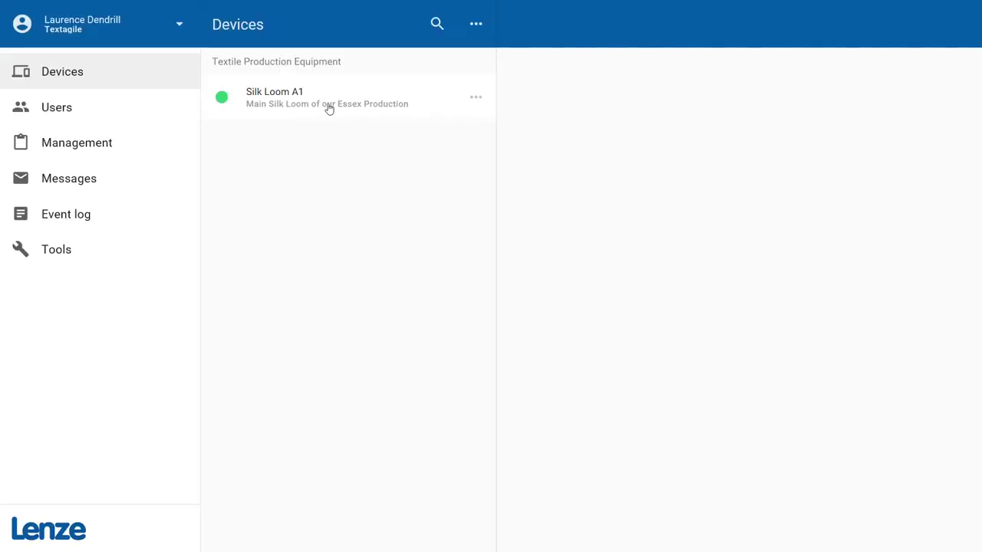
pyautogui.click(329, 105)
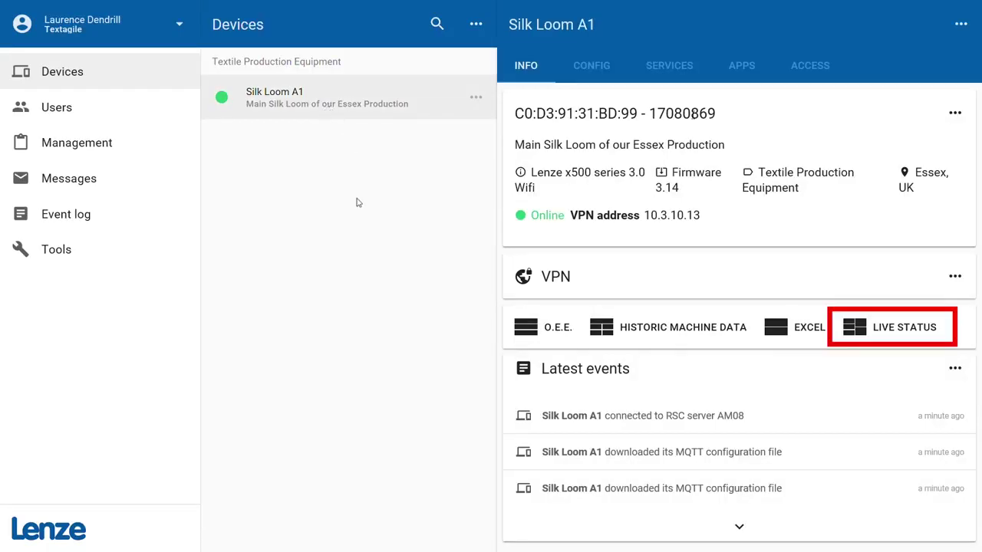